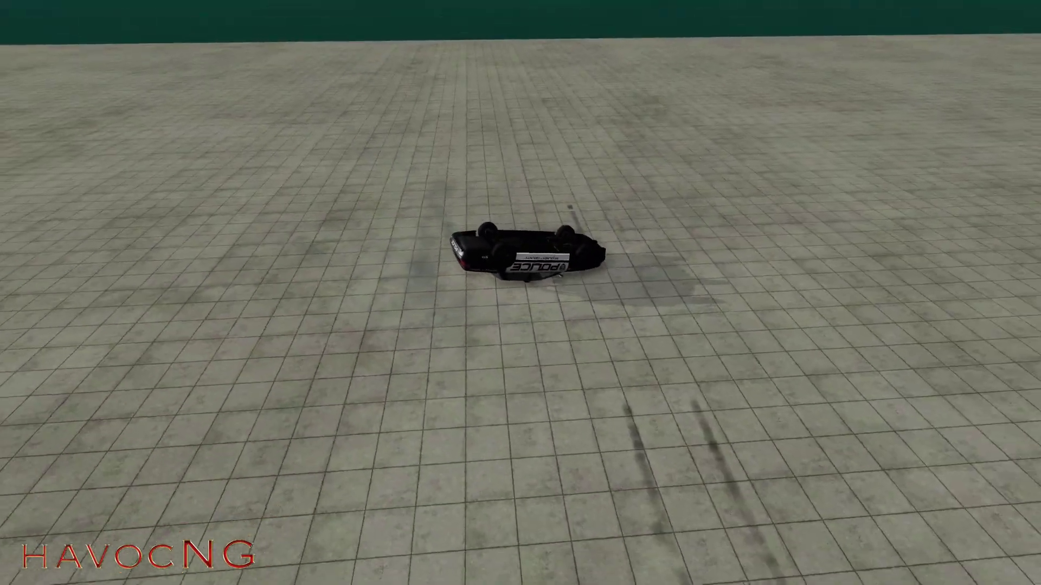
Pull the overturned police car across the floor by its body nodes until it lands on its wheels
ctrl+drag(535, 269, 516, 59)
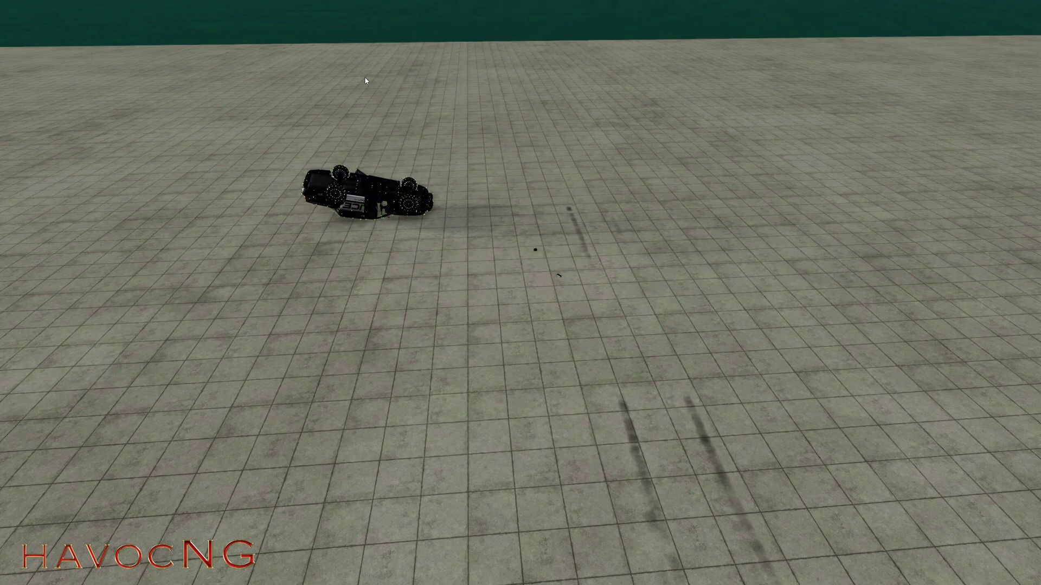
drag(336, 187, 420, 185)
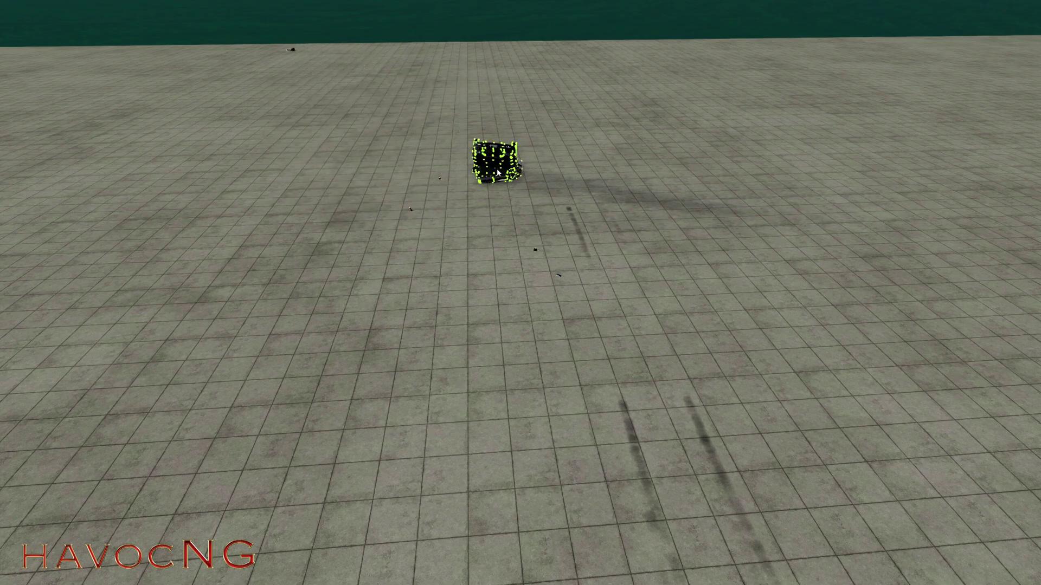
ctrl+drag(484, 155, 586, 206)
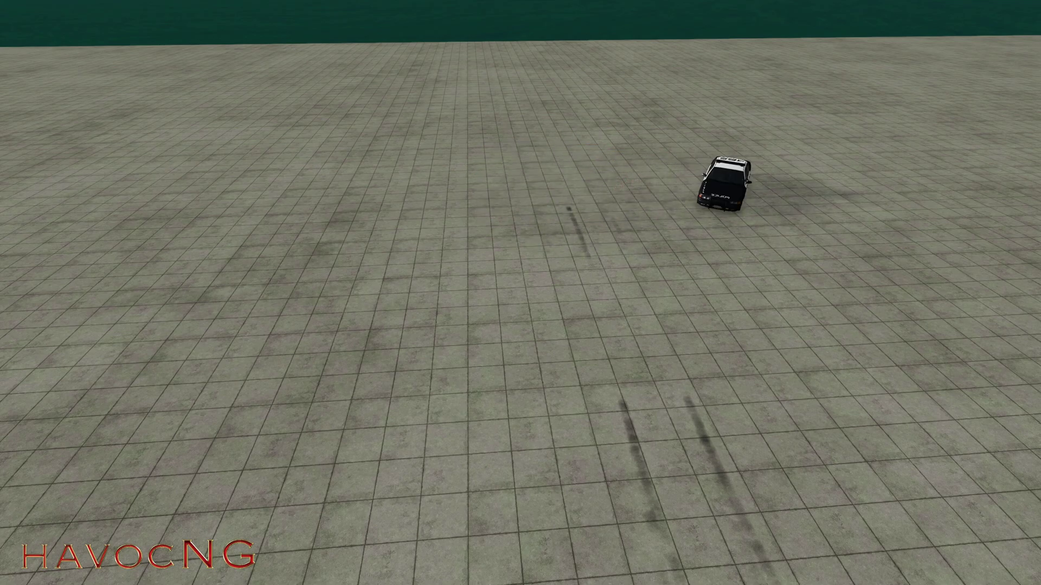
Open the world editor near the green box trigger by the traffic light and move the Lua function text window lower
right_drag(574, 265, 575, 231)
key(w)
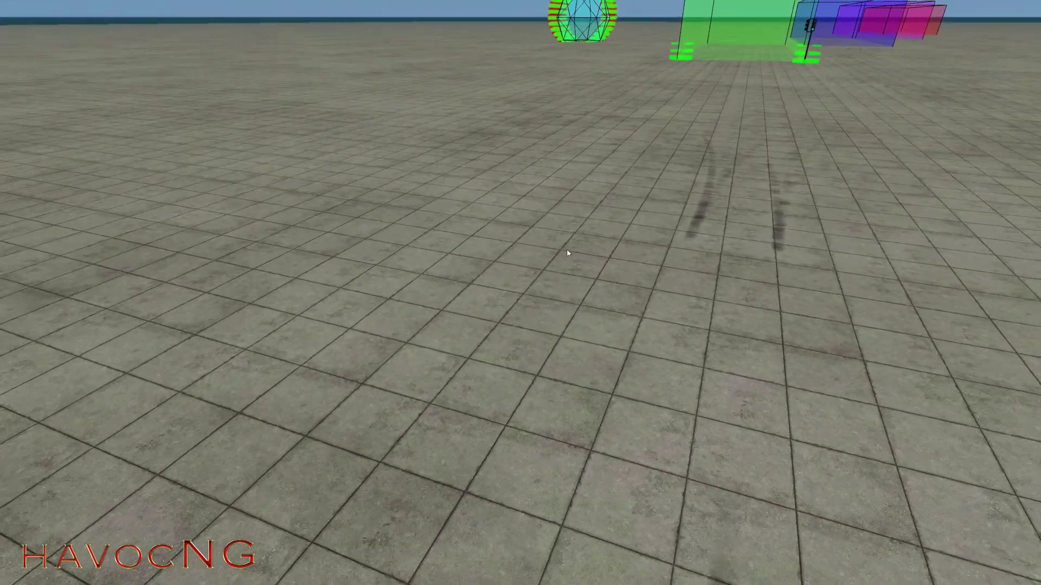
right_drag(553, 291, 557, 276)
key(w)
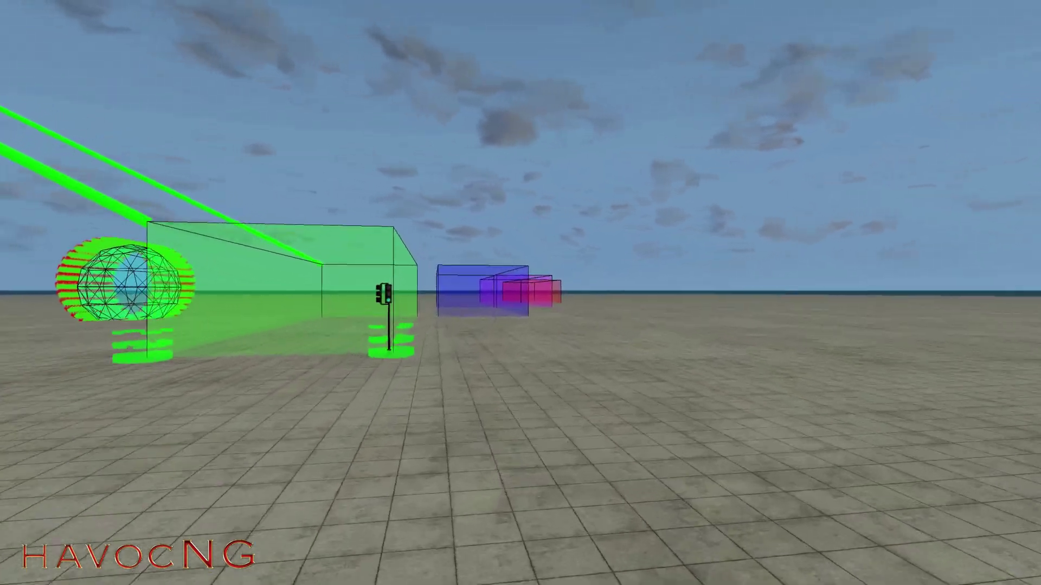
key(F11)
key(w)
right_drag(325, 348, 593, 351)
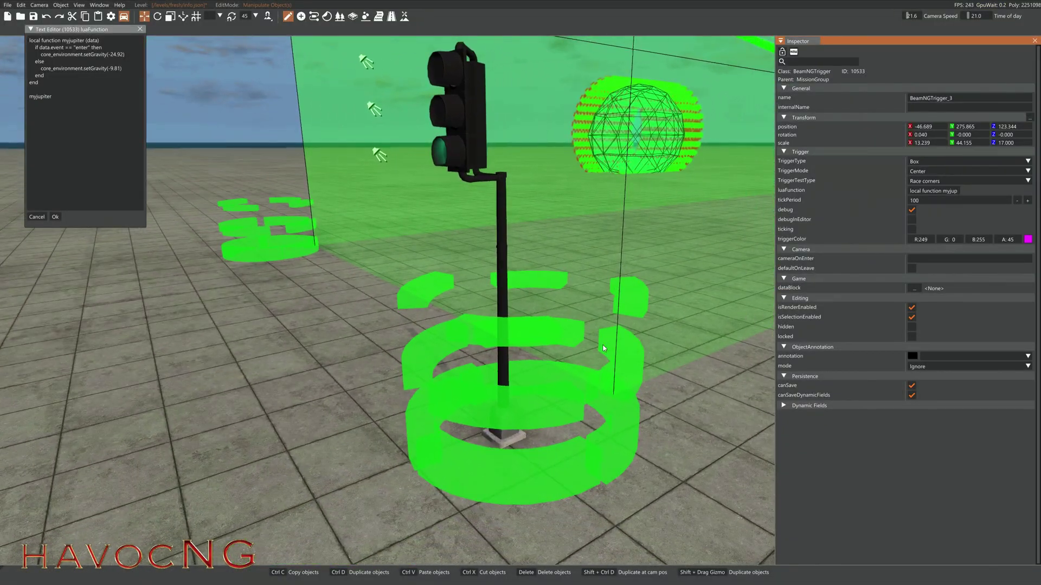
right_drag(293, 218, 428, 233)
key(s)
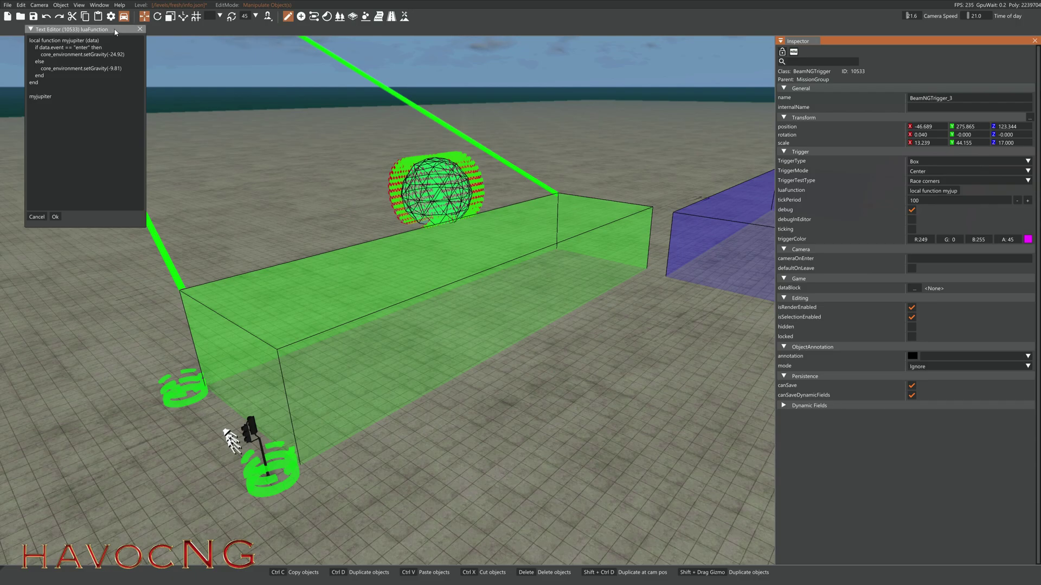
drag(115, 32, 105, 84)
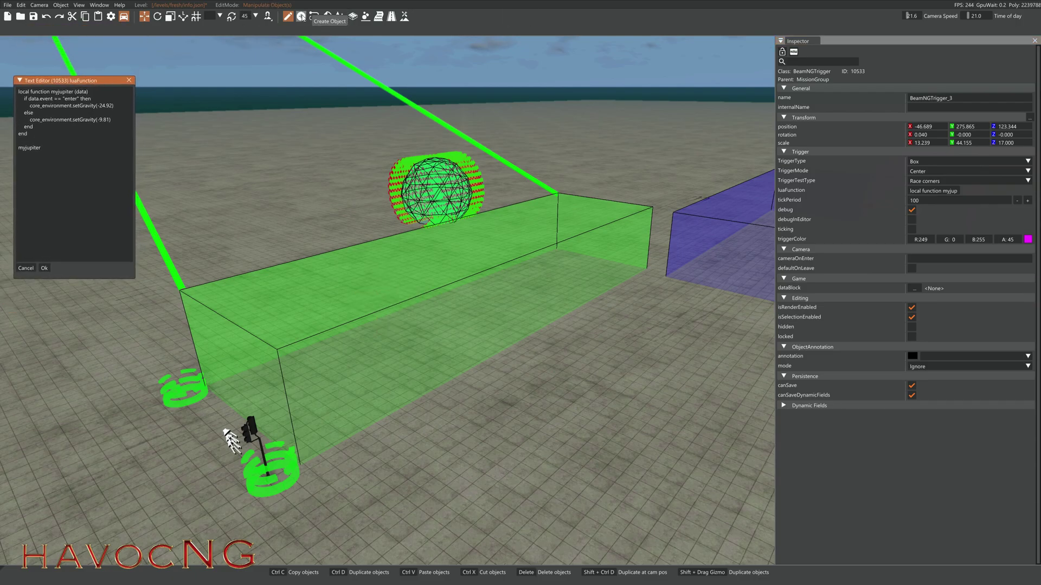
Create a Lua trigger on the empty floor away from the existing triggers and return to object selection
click(301, 16)
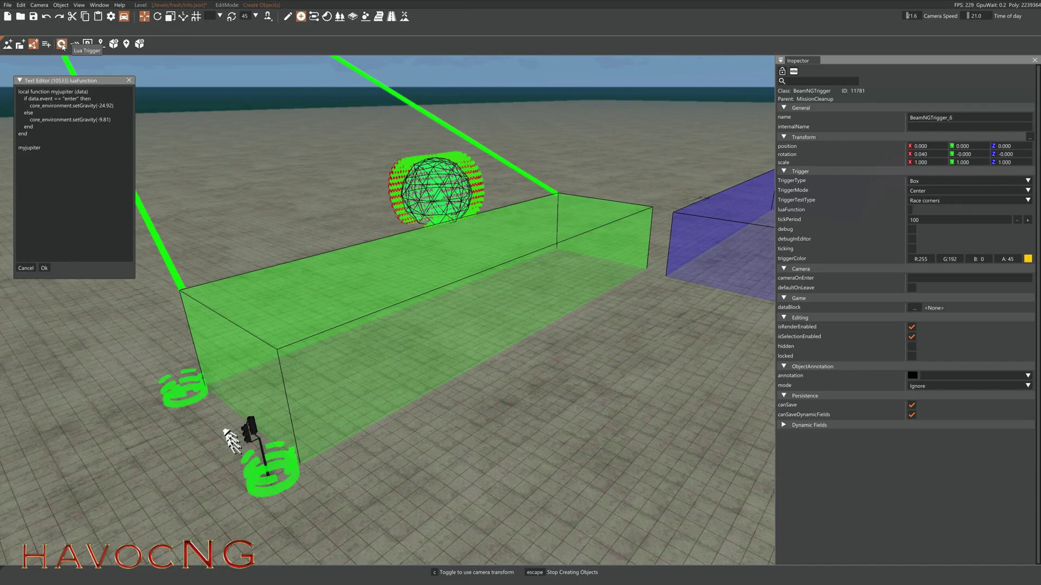
right_drag(580, 386, 520, 293)
key(w)
click(548, 239)
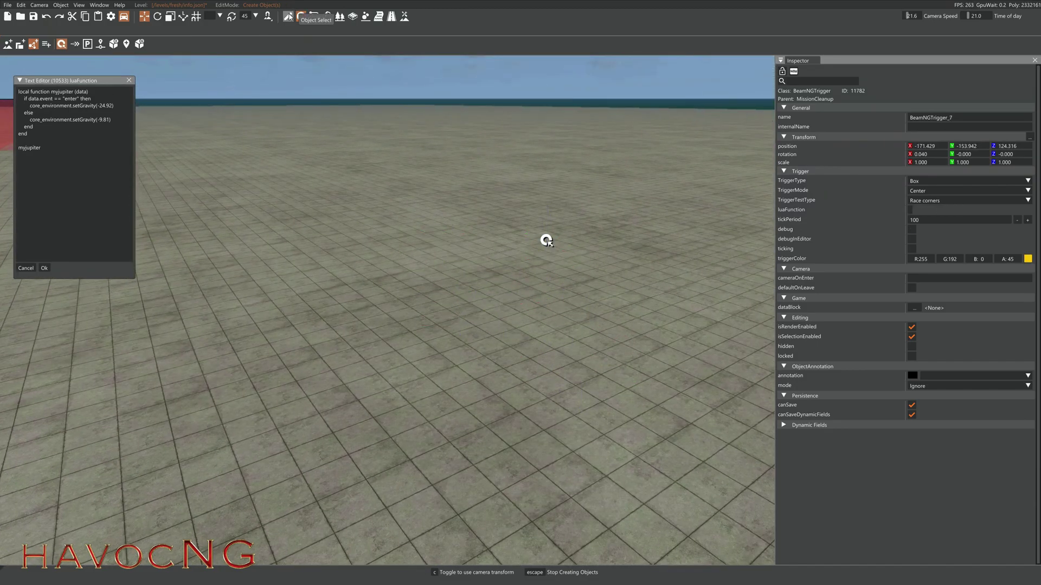
click(289, 16)
Select the new yellow trigger on the empty floor and raise it to about 125.4 on Z
click(407, 282)
right_drag(407, 282, 395, 255)
key(w)
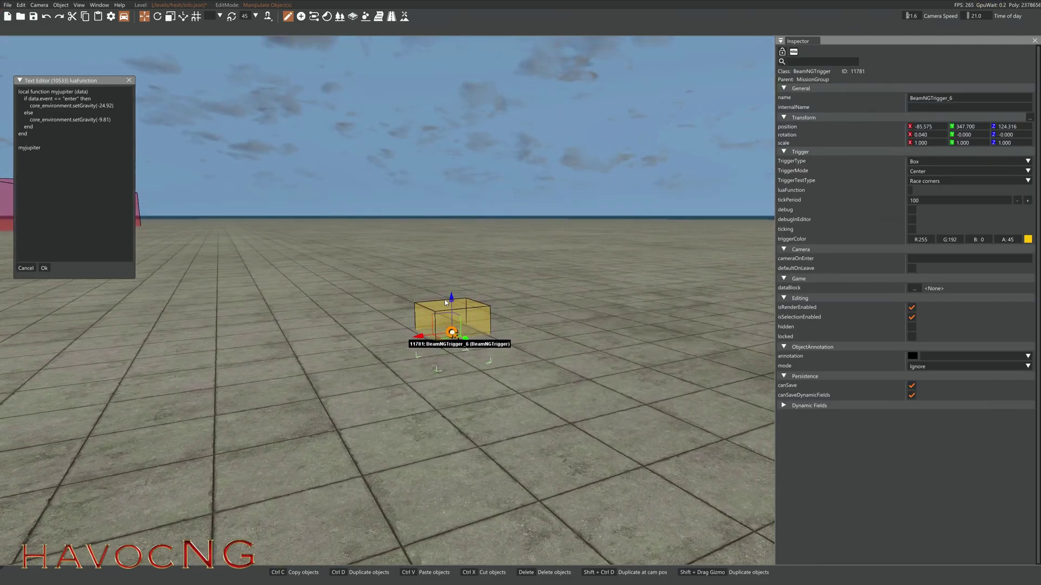
drag(455, 301, 439, 239)
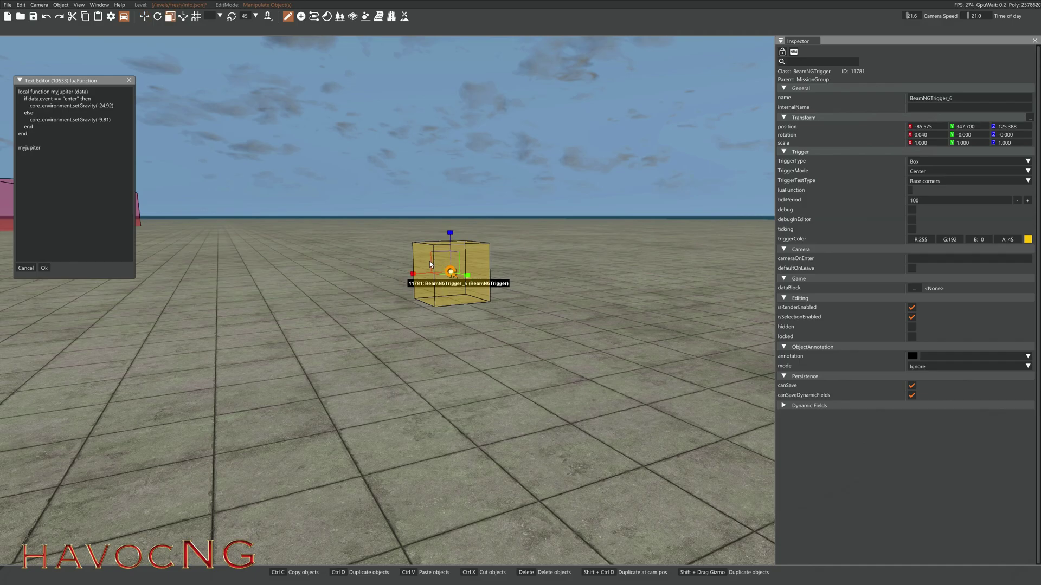
Scale the new box trigger to about 3.8 on X, 4.4 on Y and 3.9 on Z
drag(414, 274, 308, 282)
right_drag(308, 282, 304, 305)
key(w)
key(s)
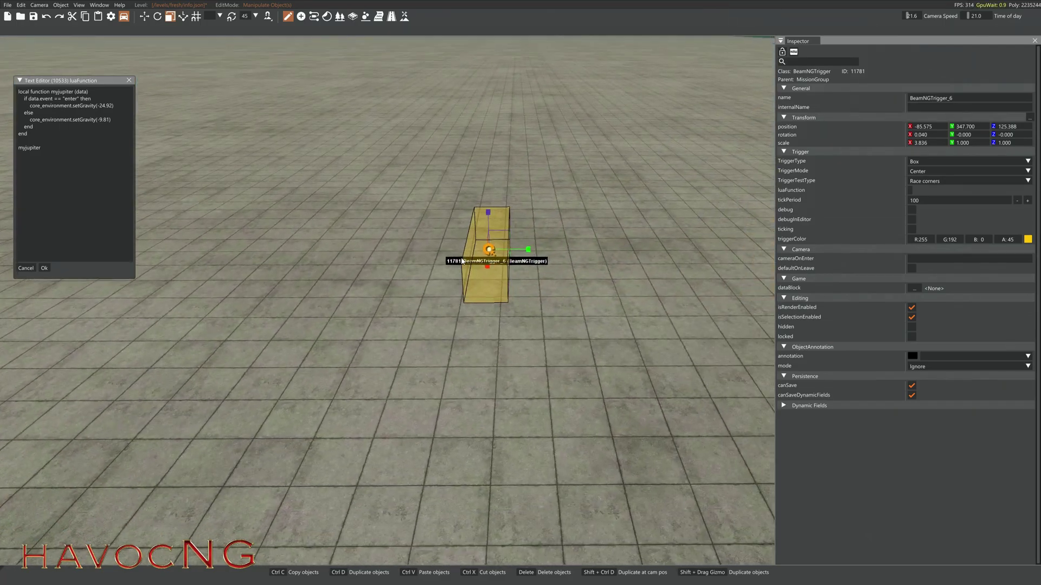
drag(527, 253, 613, 257)
drag(494, 212, 491, 152)
Change the new trigger's type to Sphere and compare it with the existing sphere trigger
right_drag(497, 229, 429, 208)
key(d)
key(w)
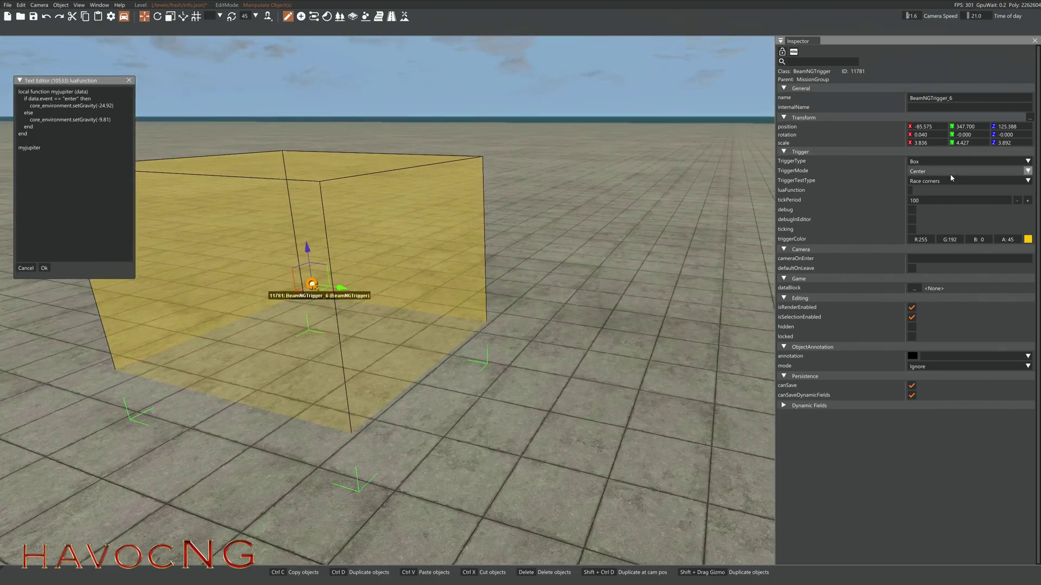
click(928, 162)
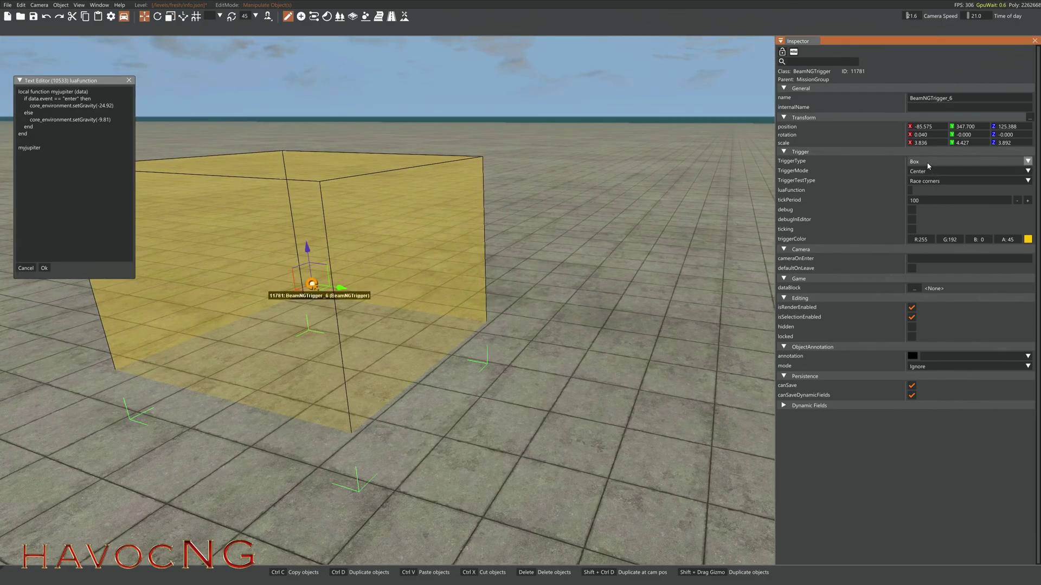
click(924, 171)
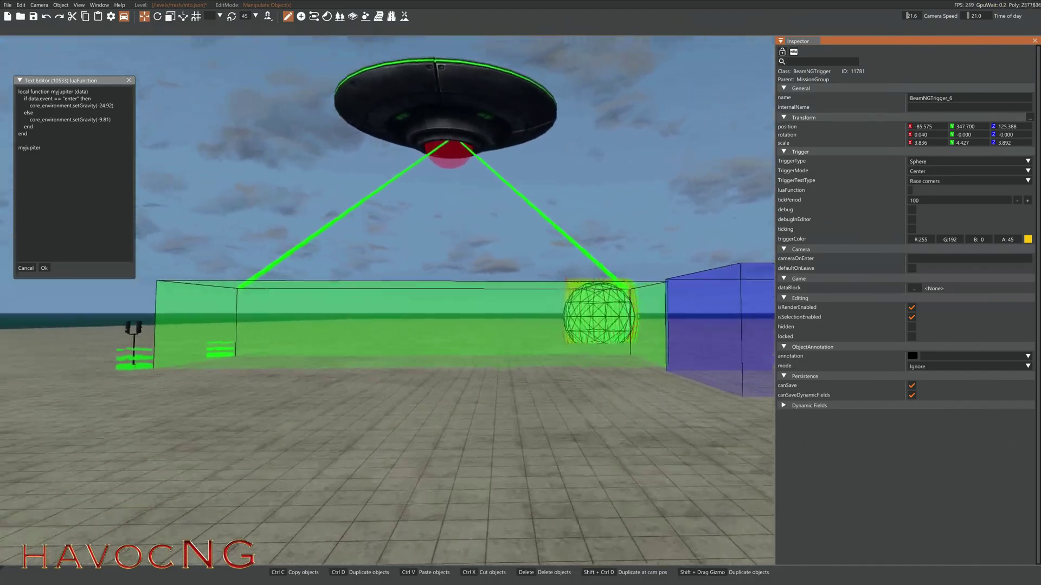
key(w)
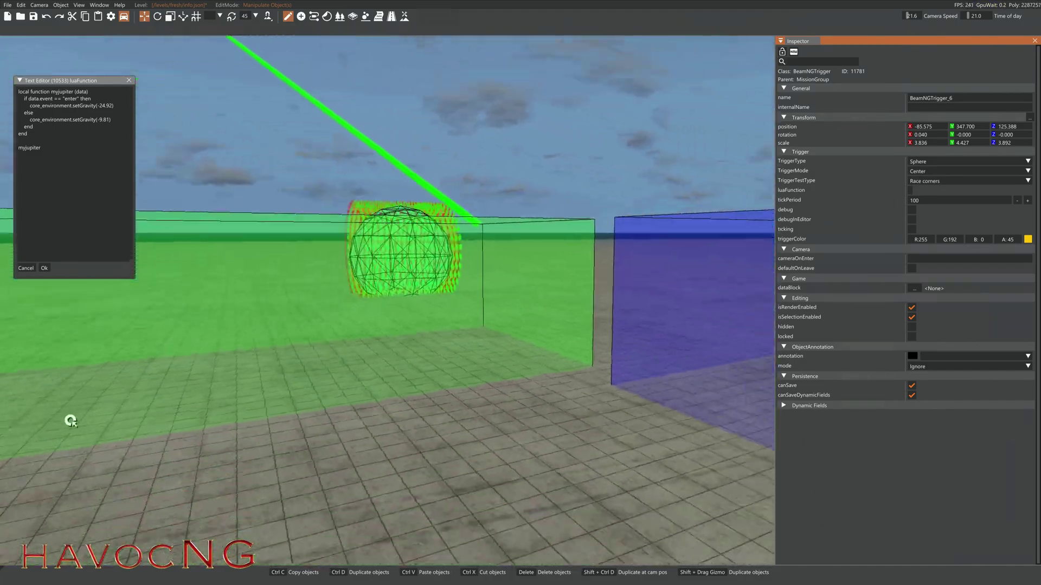
key(s)
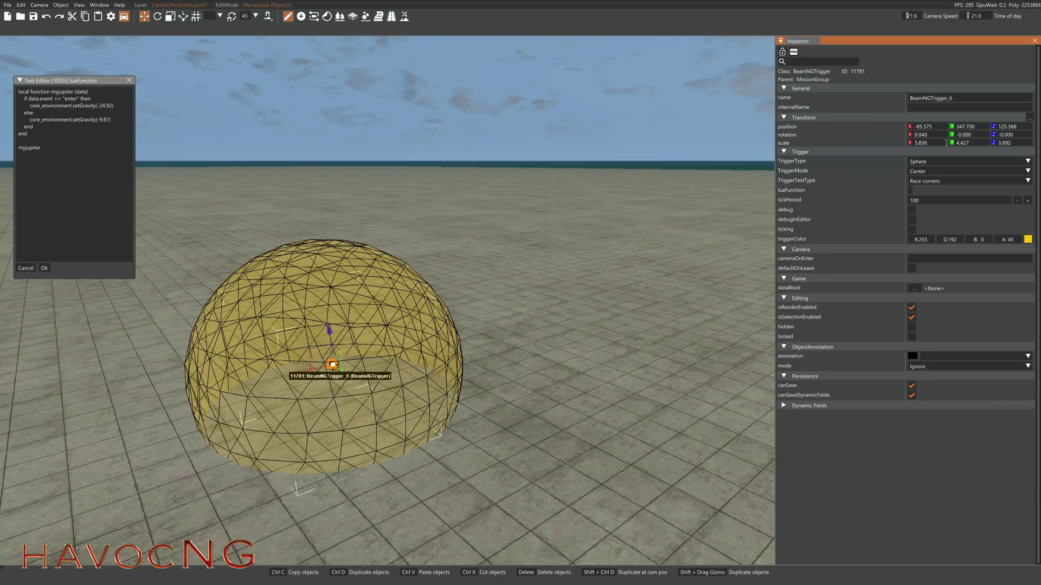
Return the new trigger's type to Box and check the available trigger modes
click(924, 163)
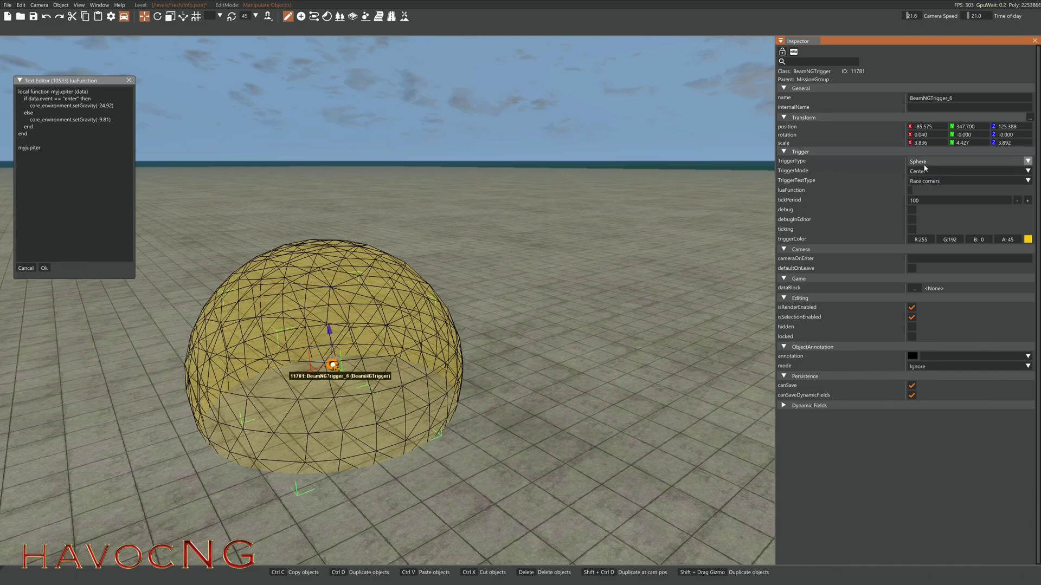
click(924, 180)
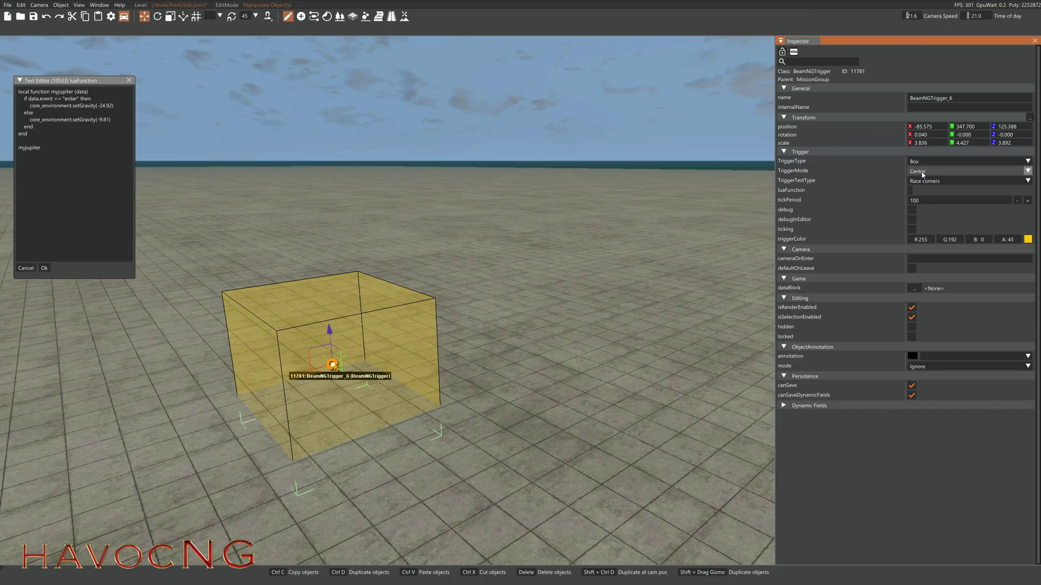
click(923, 173)
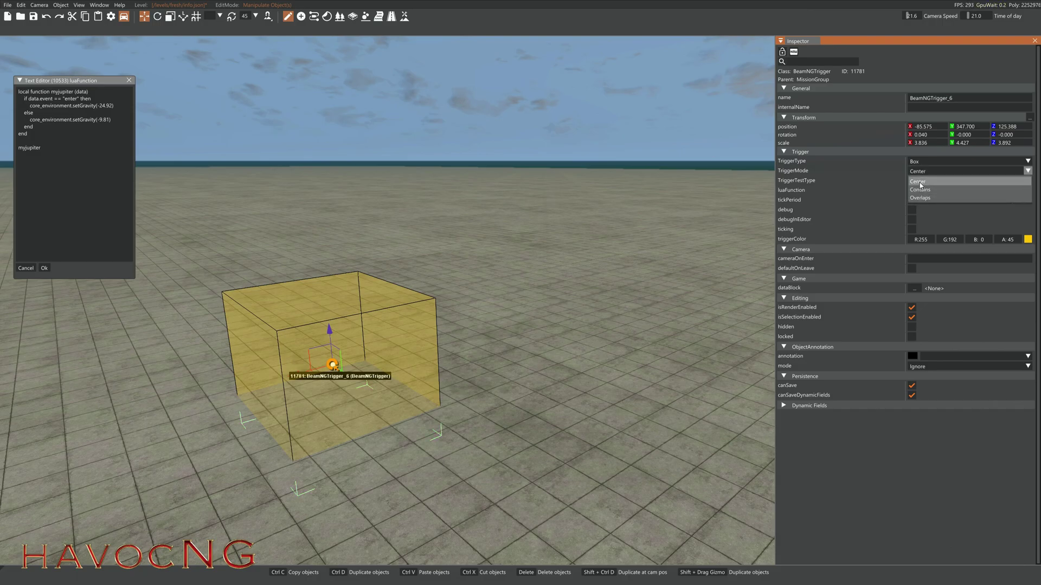
click(550, 267)
Select the sphere trigger inside the green and red ring tunnel and set its trigger mode to Center
right_drag(558, 297, 520, 347)
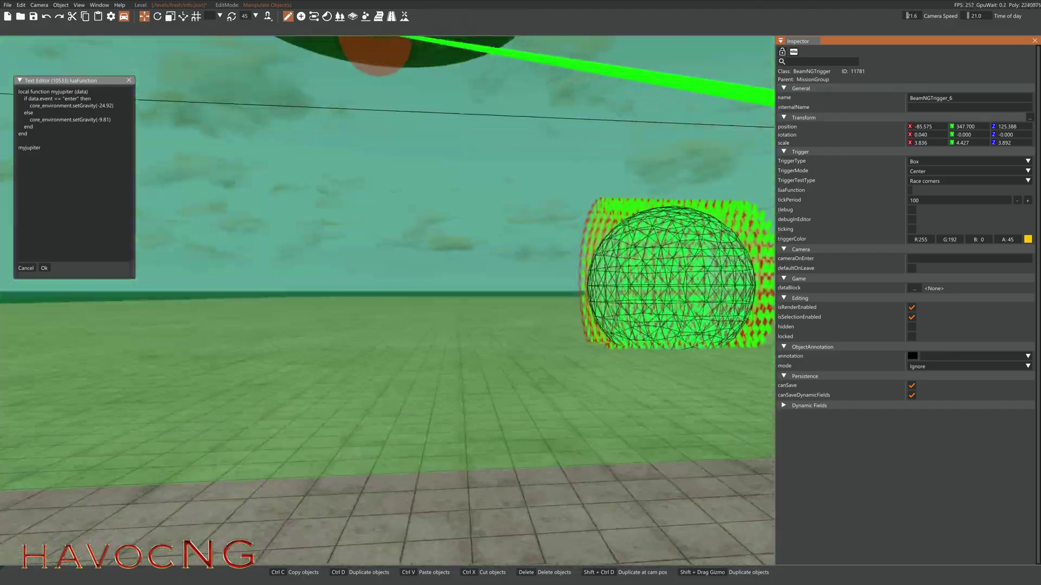
key(w)
right_drag(379, 238, 434, 275)
key(s)
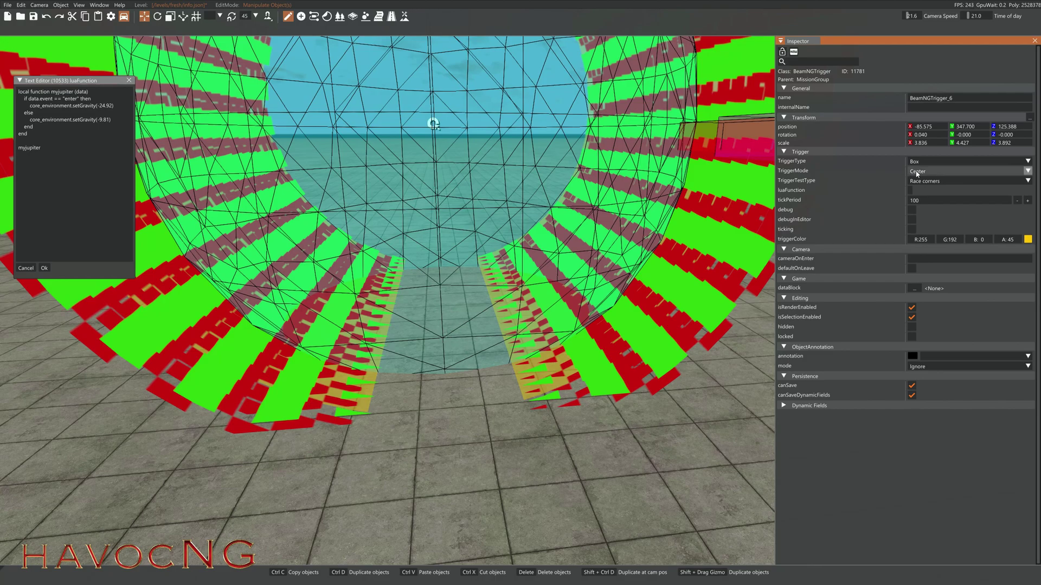
click(437, 126)
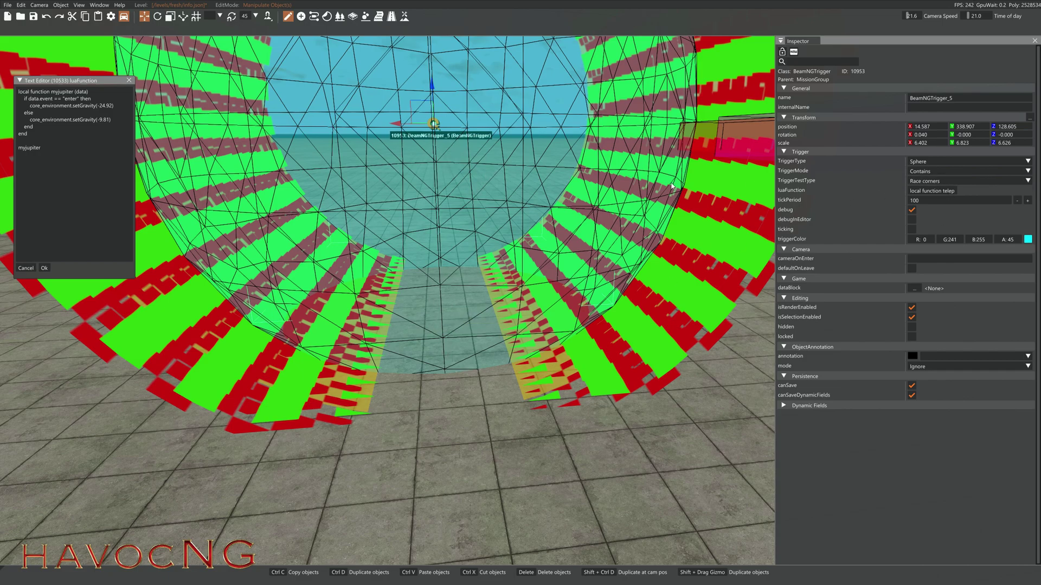
click(921, 174)
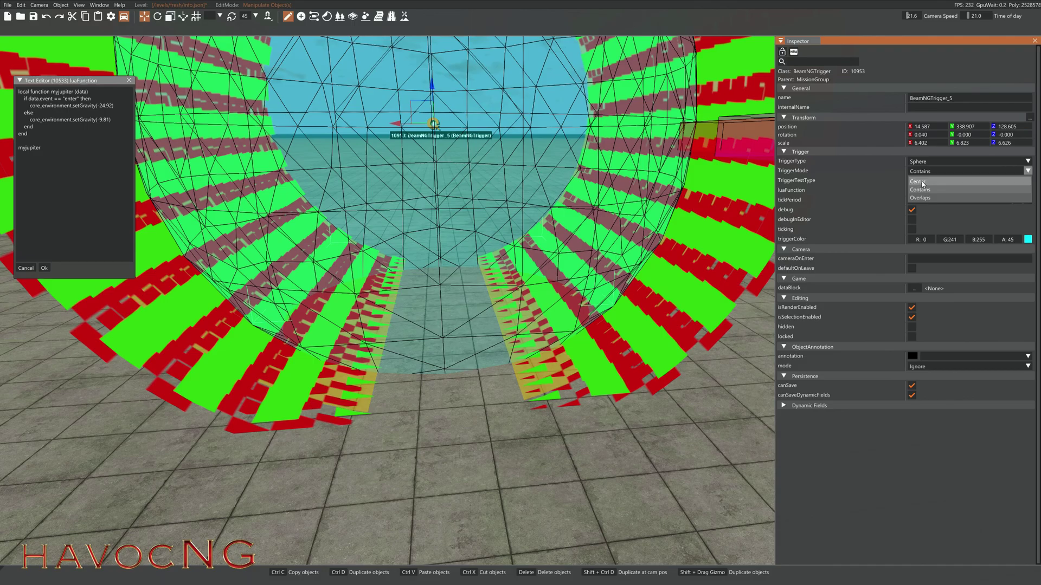
click(922, 182)
Lower the sphere trigger below its centred position in the ring tunnel and inspect it
drag(432, 84, 463, 261)
right_drag(463, 261, 503, 370)
key(w)
key(s)
key(s)
key(w)
key(s)
Raise the sphere trigger to about 128.8 on Z and set its trigger mode to Contains
drag(501, 401, 485, 314)
click(922, 171)
click(921, 191)
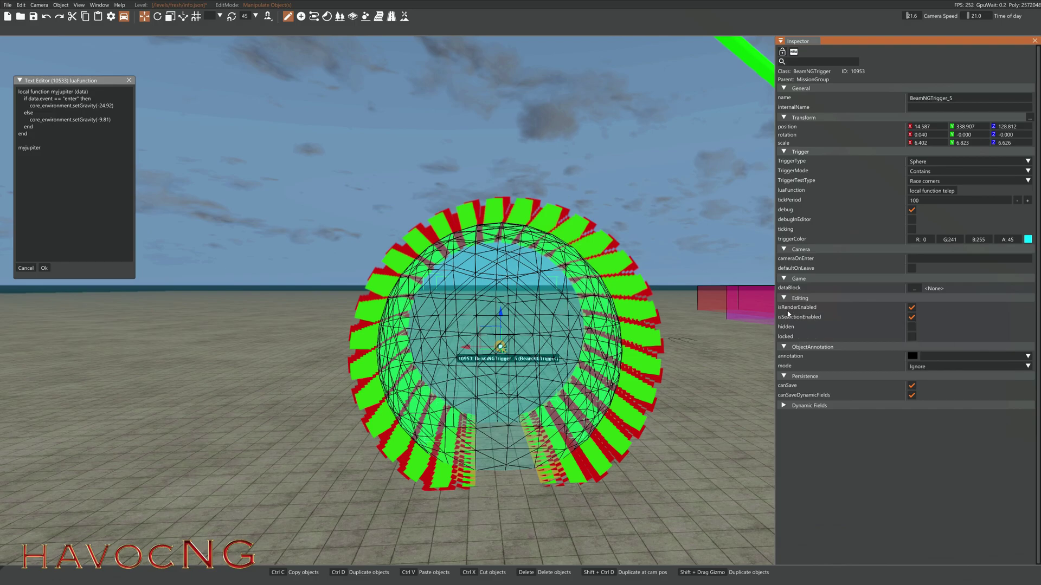
Select the new yellow box trigger, enable its debug display and set its trigger color to green (R 33, G 255, B 0)
key(w)
right_drag(620, 292, 611, 256)
key(d)
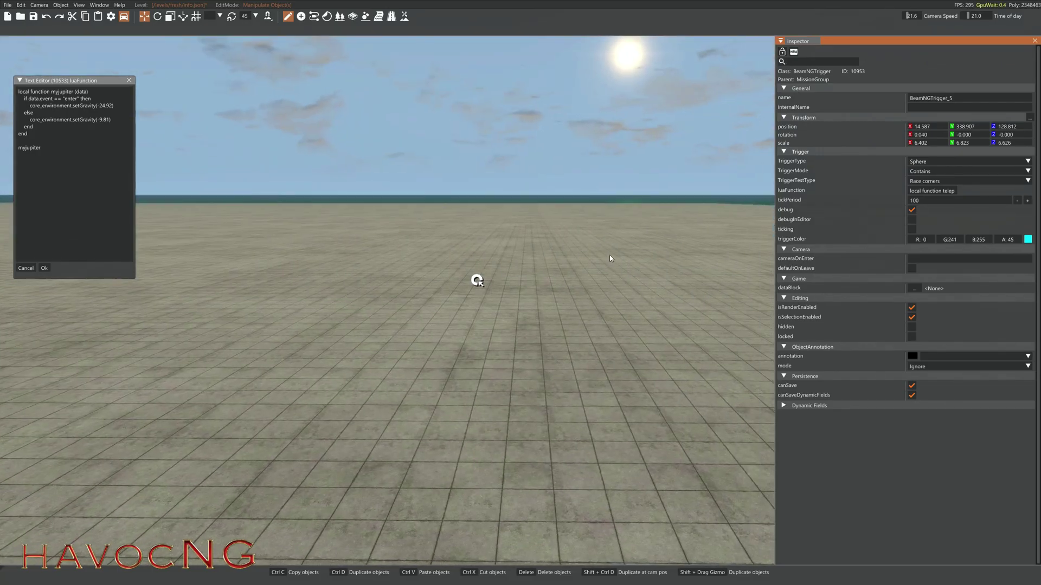
mouse_move(313, 348)
right_down()
mouse_move(173, 347)
mouse_move(310, 348)
right_up()
key(d)
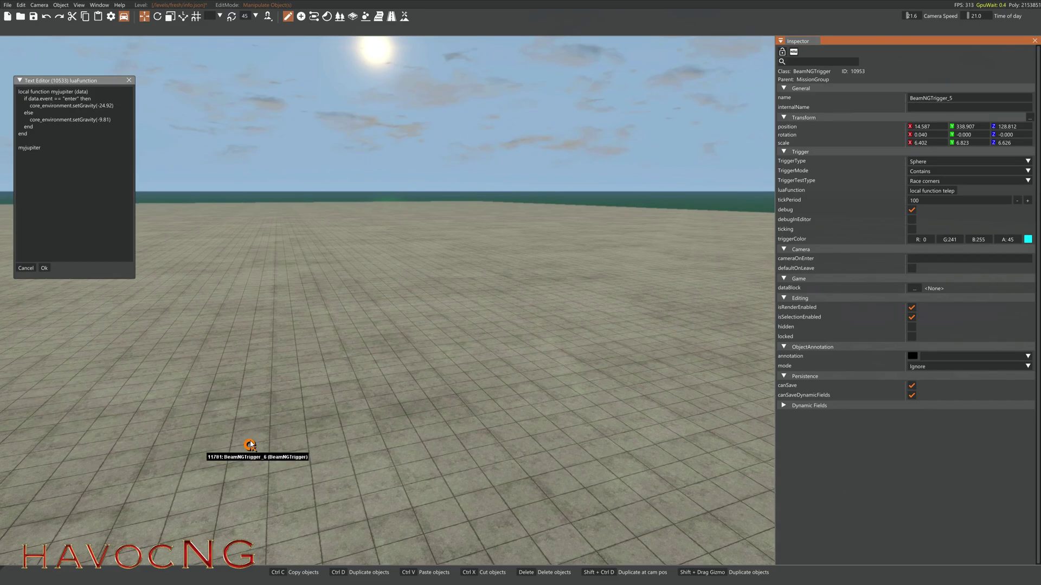
click(250, 446)
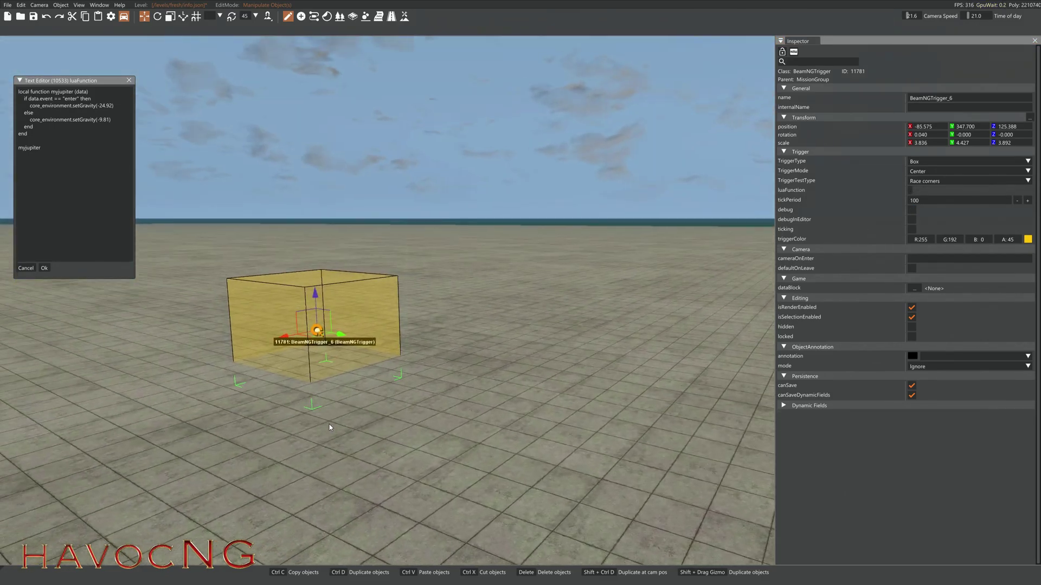
click(912, 209)
click(1027, 239)
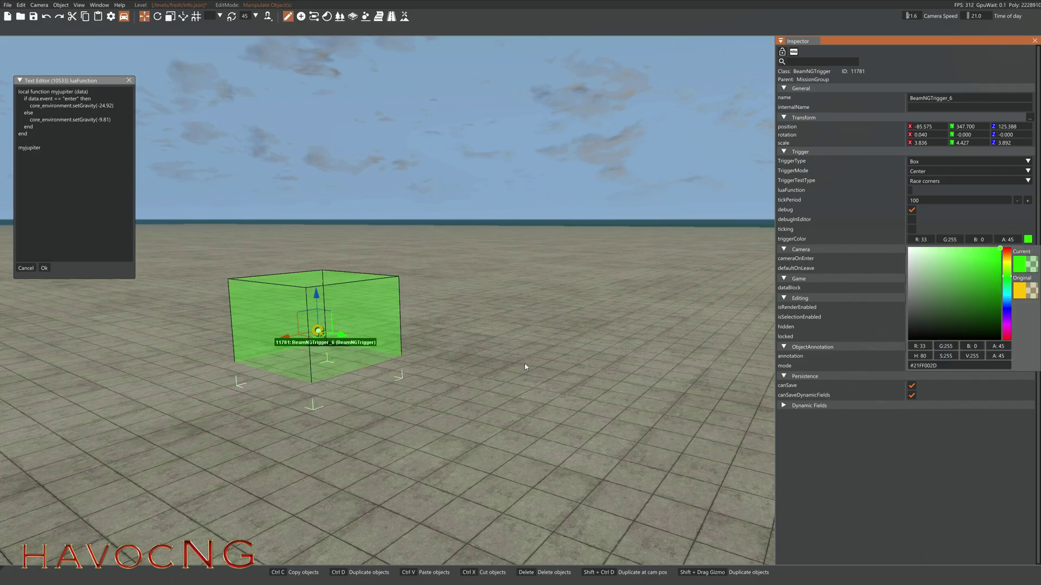
Leave the editor to view the green box trigger in the game from several sides and return to the editor
key(F11)
right_drag(497, 371, 103, 380)
key(w)
key(d)
key(a)
key(s)
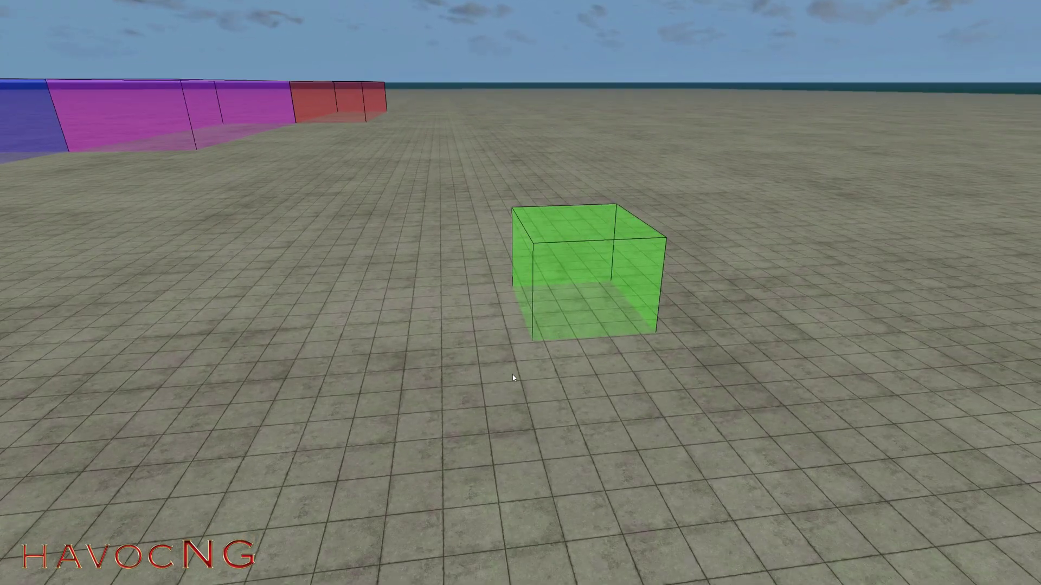
key(F11)
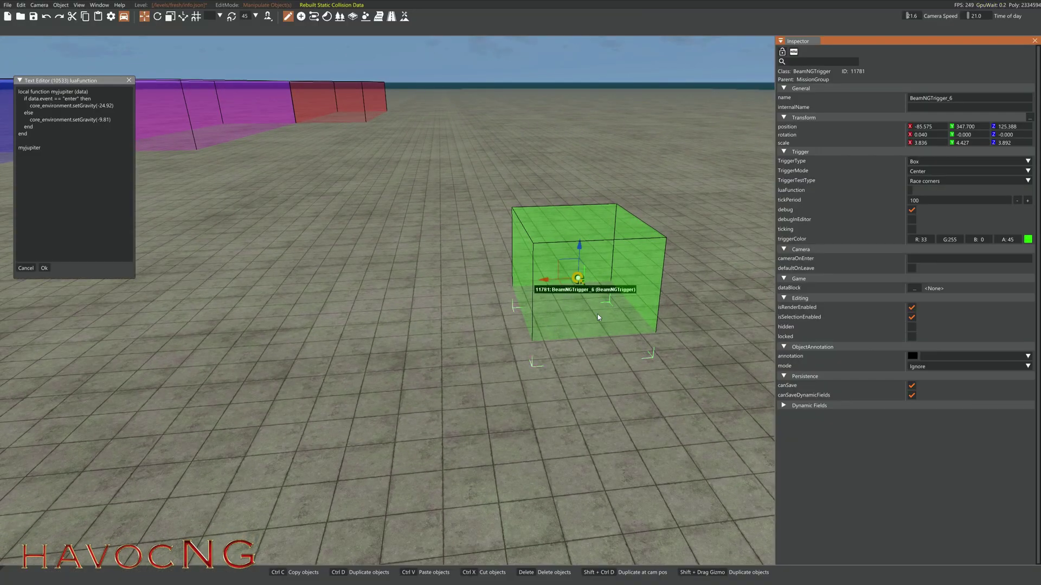
Raise the green box trigger to about 126.4 on Z and close the Lua function text window
drag(581, 245, 573, 209)
right_drag(421, 276, 403, 262)
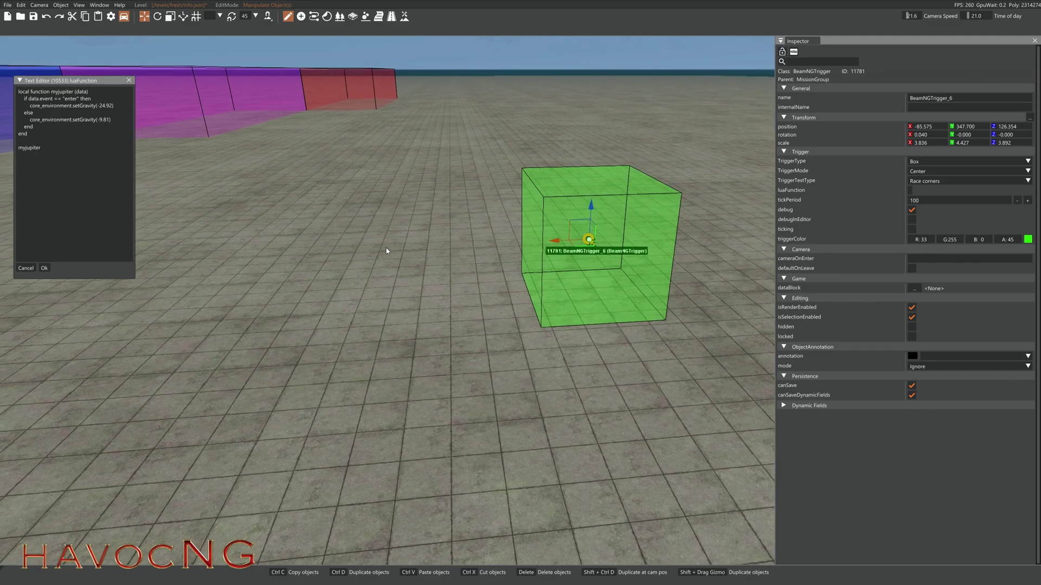
click(130, 81)
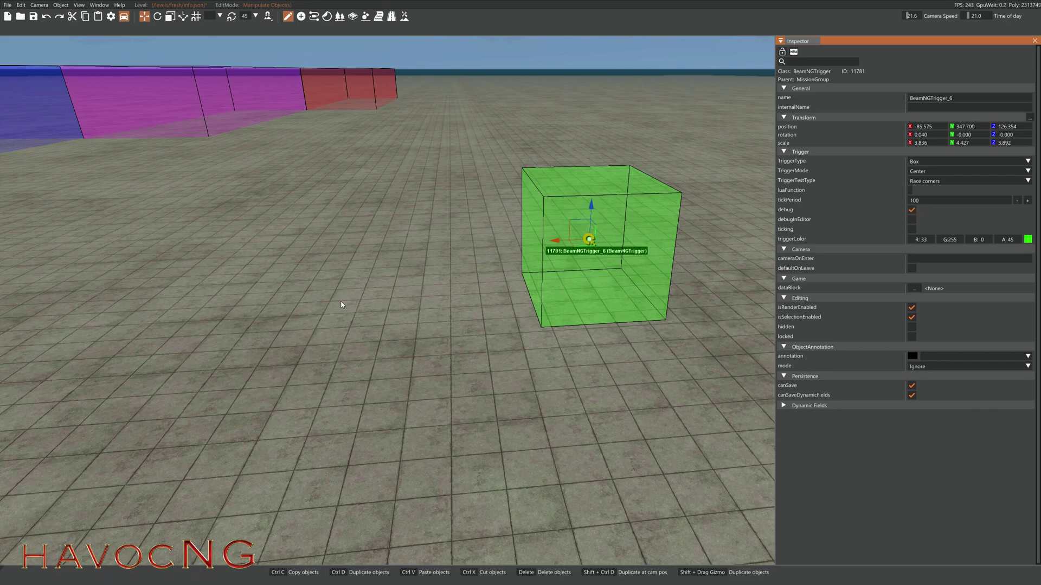
Switch to File Explorer, open my beamng information.txt from the Desktop folder in Notepad and close the folder window
key(super)
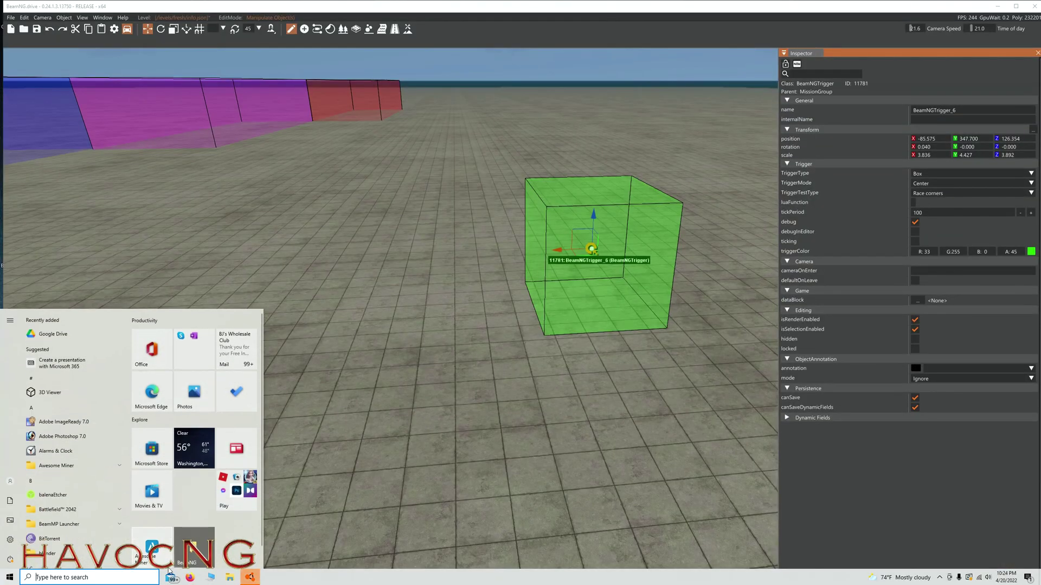
click(229, 577)
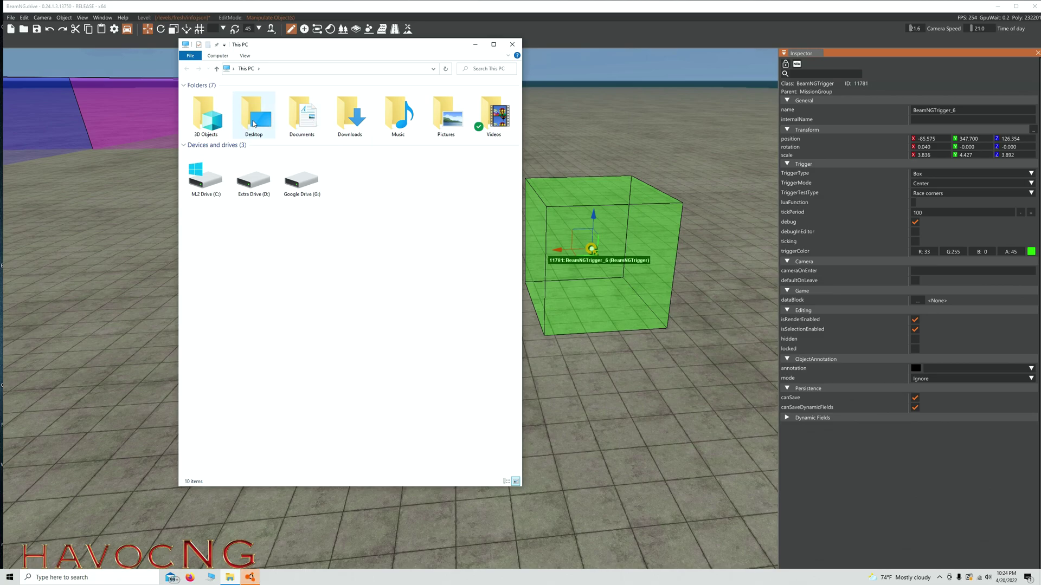
double_click(253, 124)
scroll(227, 381, down, 1)
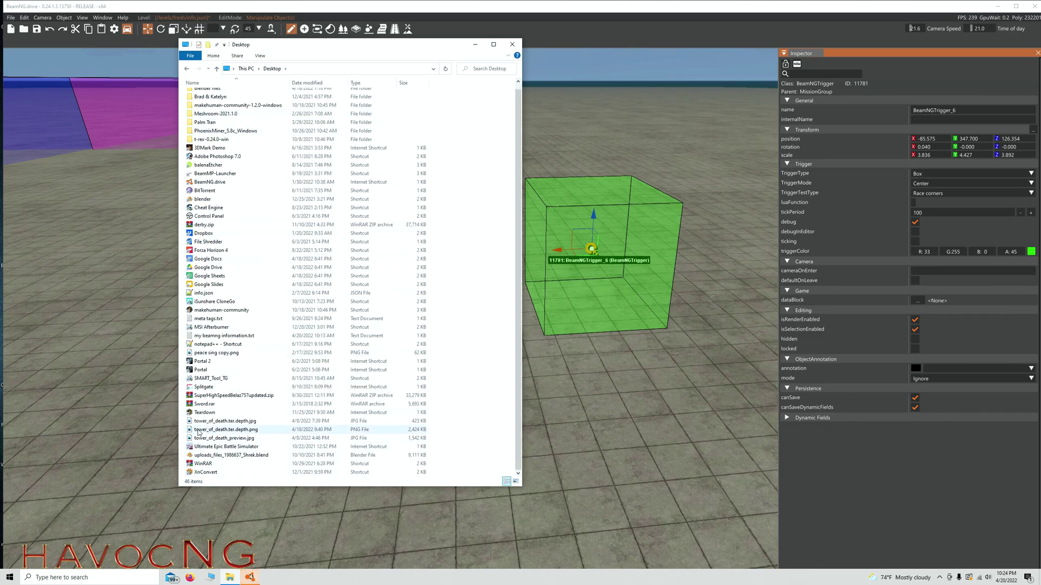
double_click(210, 336)
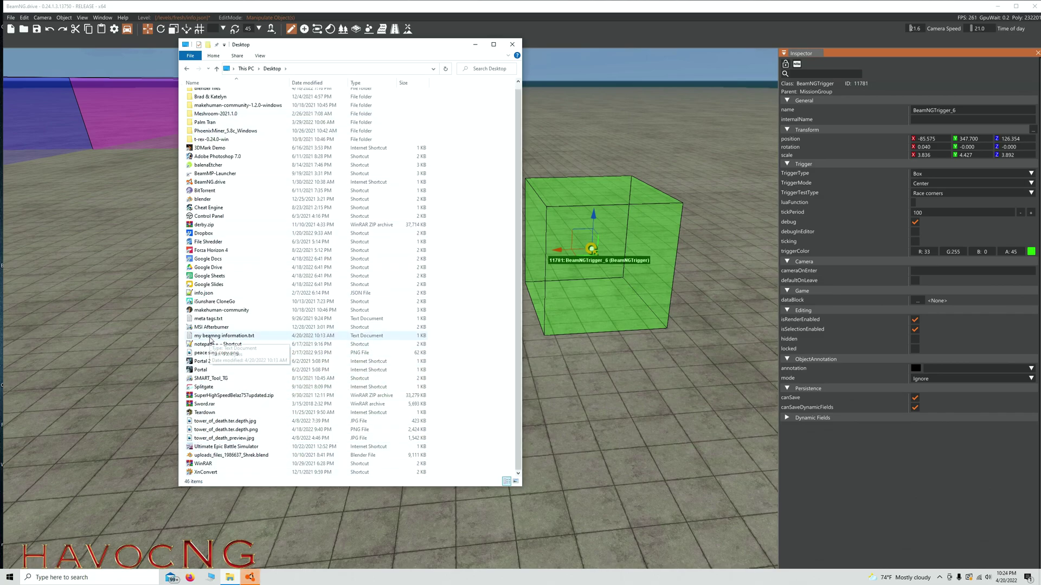
click(512, 44)
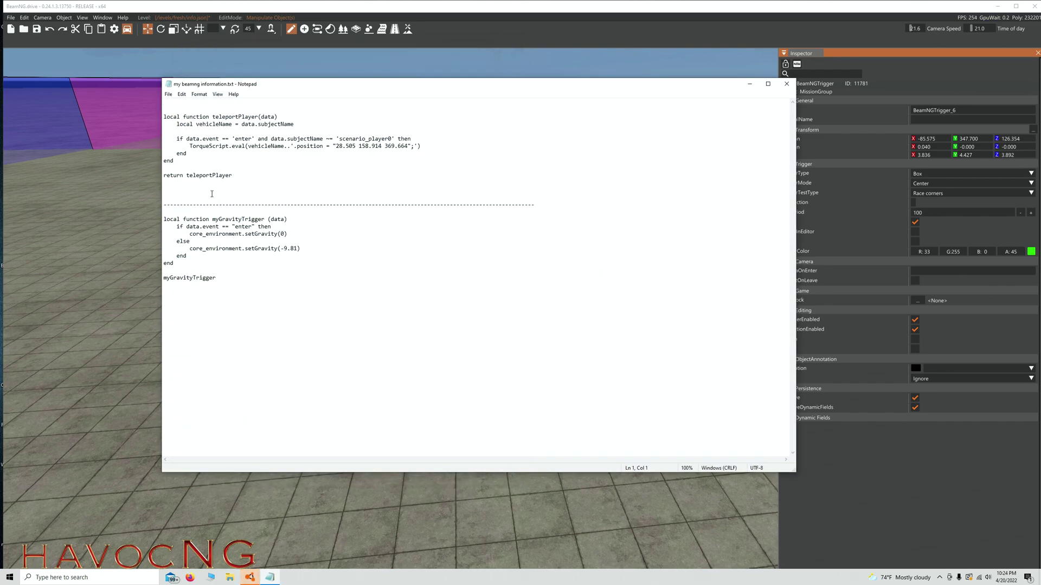
Copy the whole myGravityTrigger function, including its closing name line, from the text file and close Notepad
drag(233, 176, 168, 111)
click(216, 278)
drag(217, 278, 164, 219)
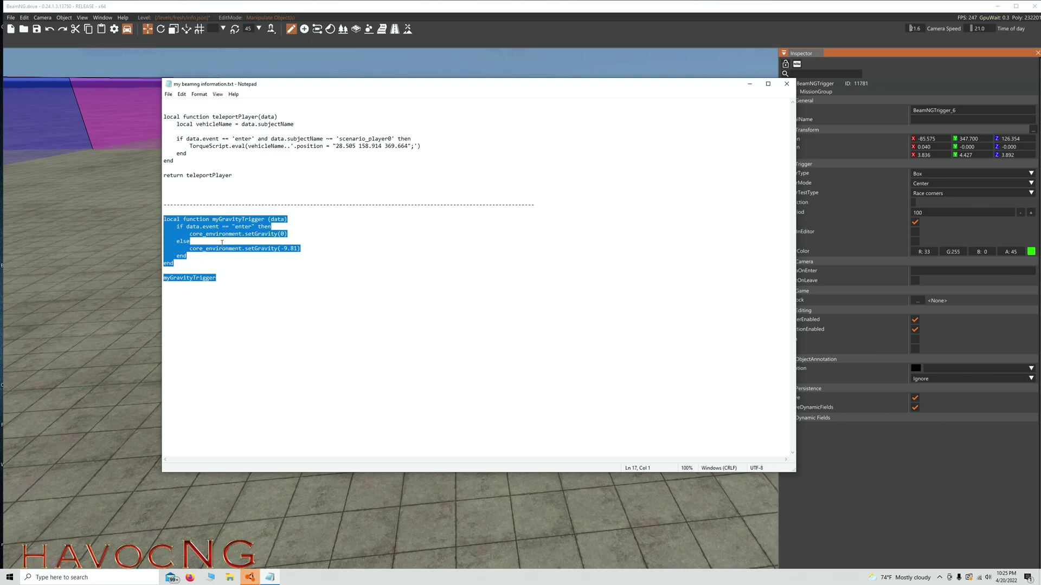
right_click(192, 224)
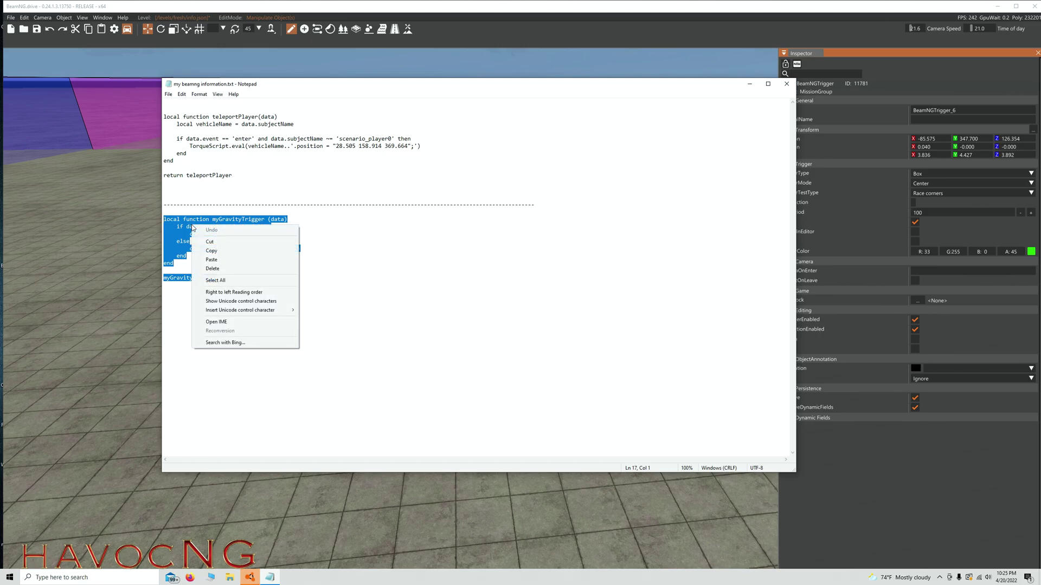
click(211, 251)
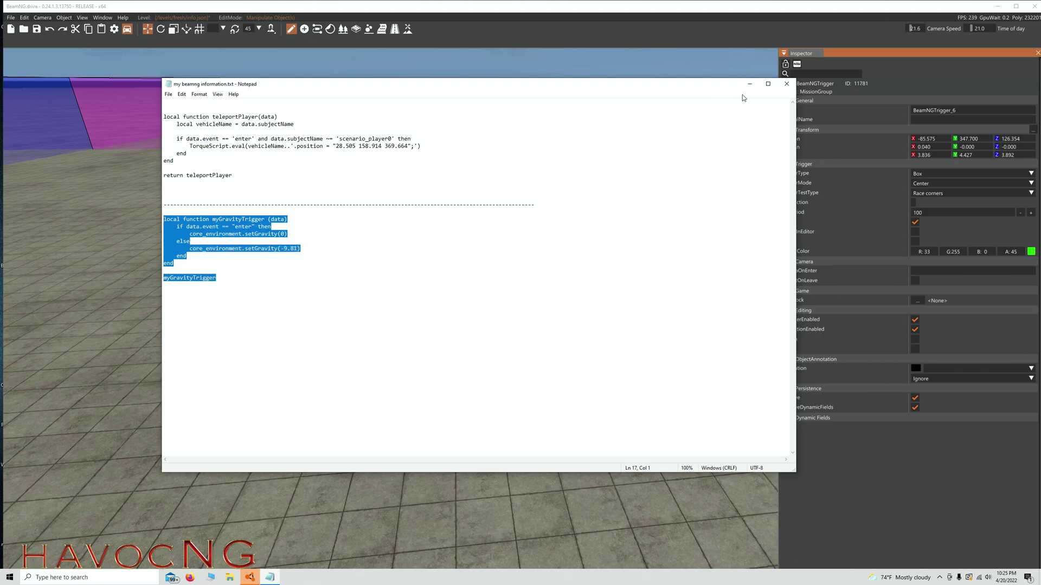
click(786, 84)
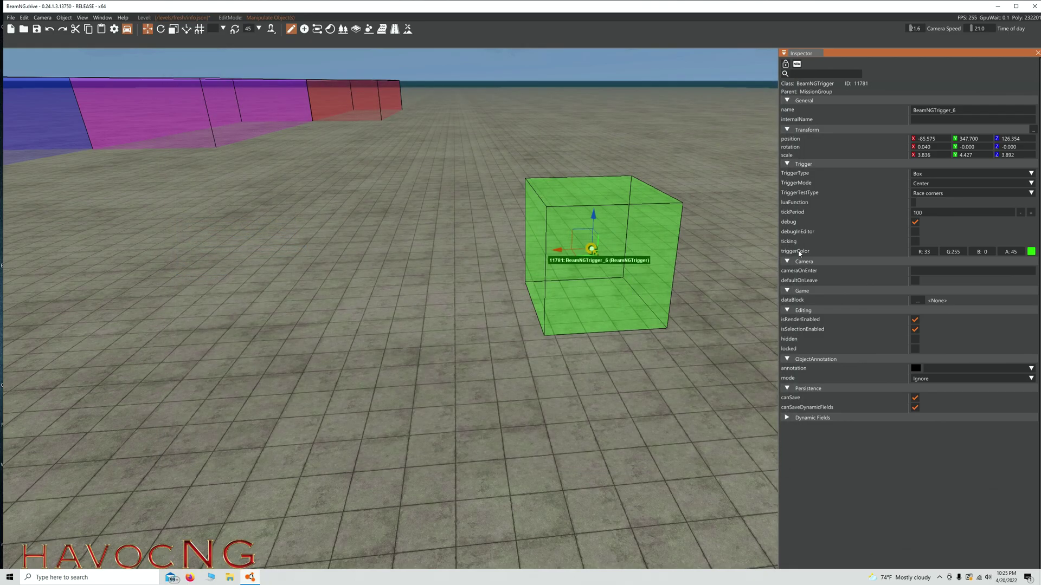
Open the green box trigger's luaFunction text in an enlarged editor window and paste the copied myGravityTrigger function
key(w)
right_drag(597, 326, 434, 245)
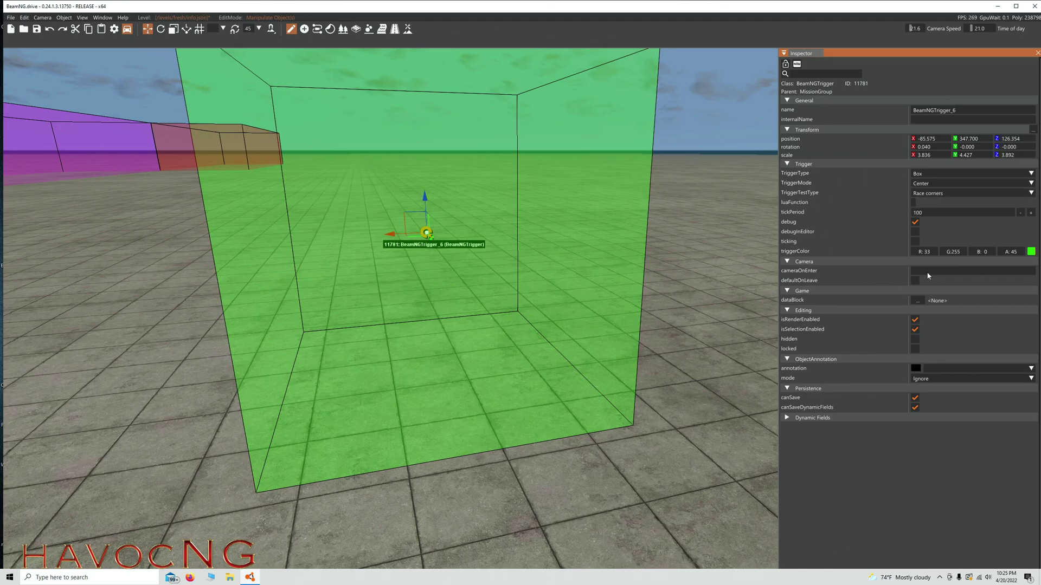
click(912, 202)
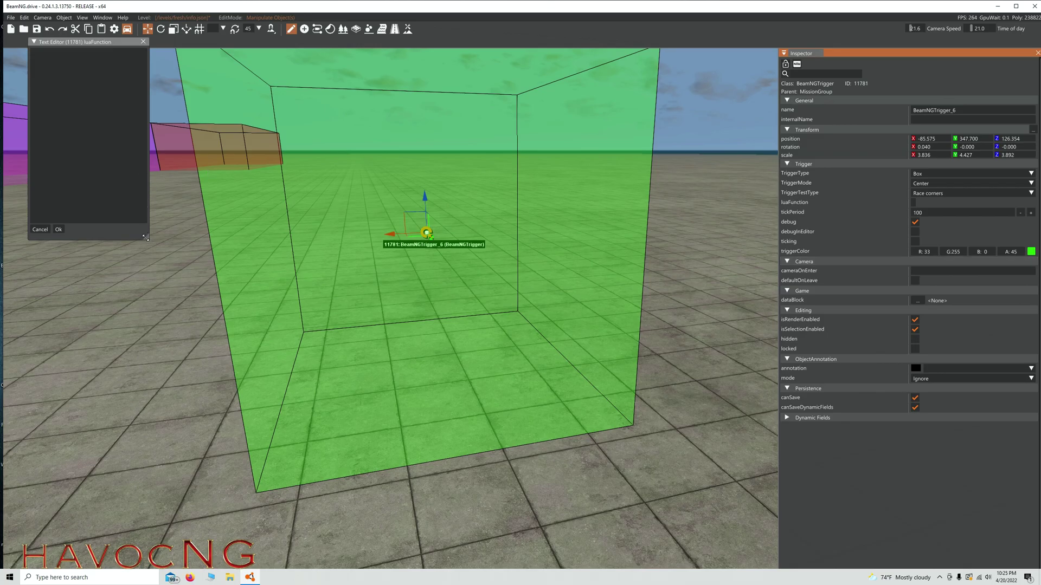
drag(146, 237, 323, 290)
click(42, 63)
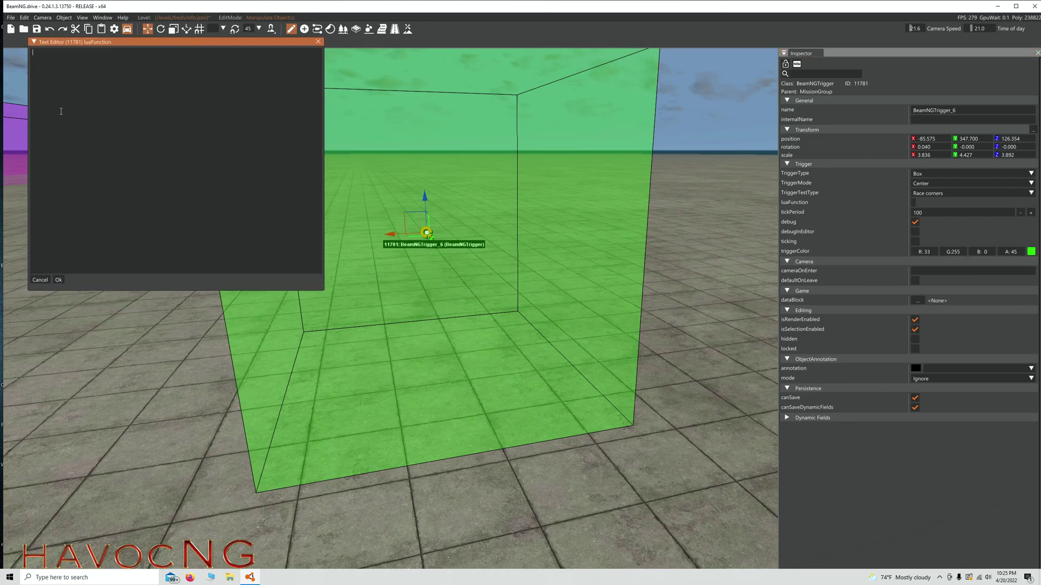
key(ctrl+v)
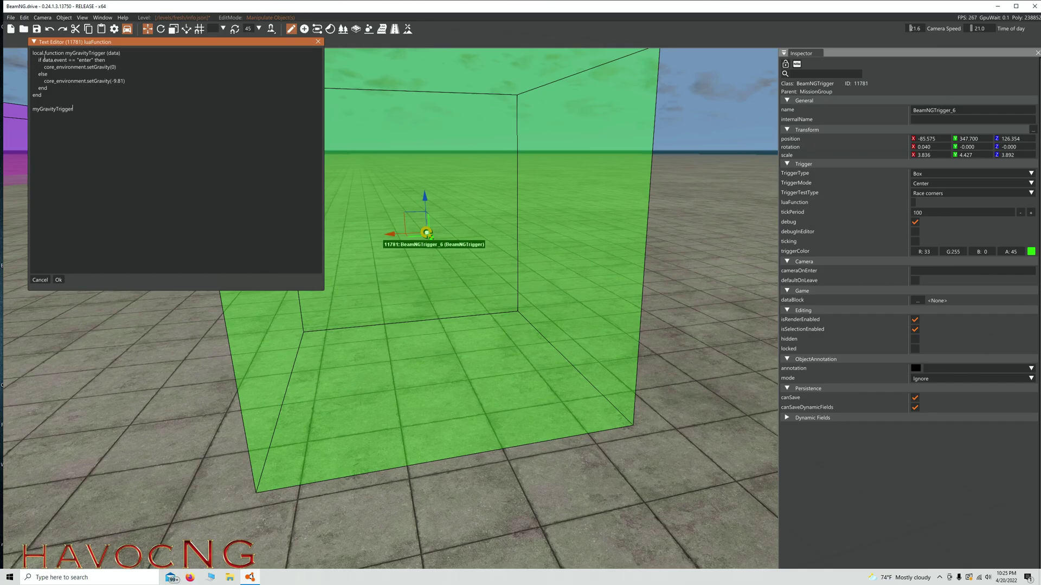
Check the function name in the first and last lines of the pasted code and confirm the Lua text
drag(107, 53, 76, 54)
click(76, 54)
drag(75, 107, 47, 108)
click(106, 150)
click(60, 282)
Select the large green zerog trigger, examine the function name in its Lua code and close the text window
right_drag(95, 297, 113, 327)
key(w)
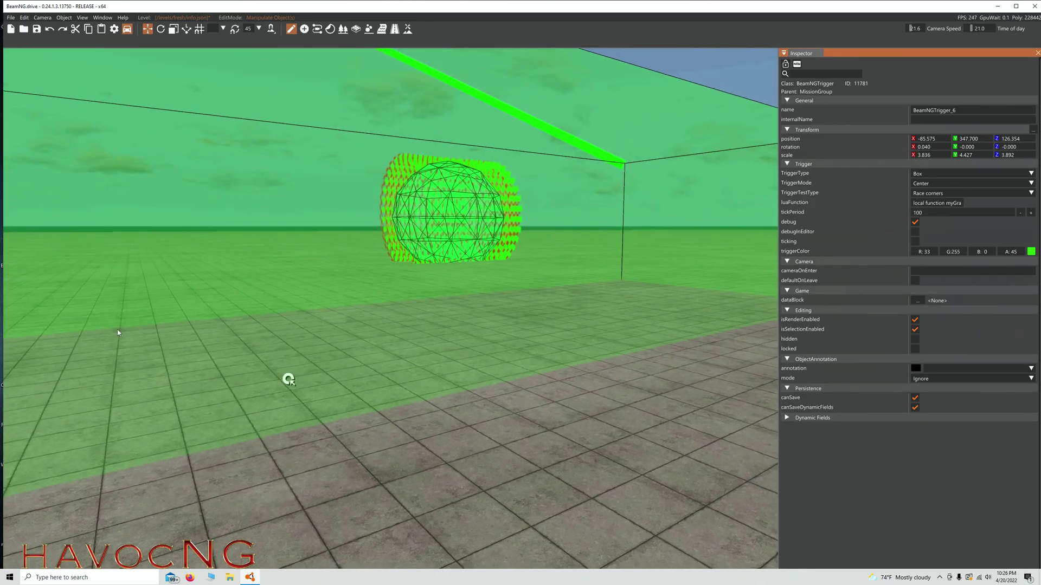
click(288, 379)
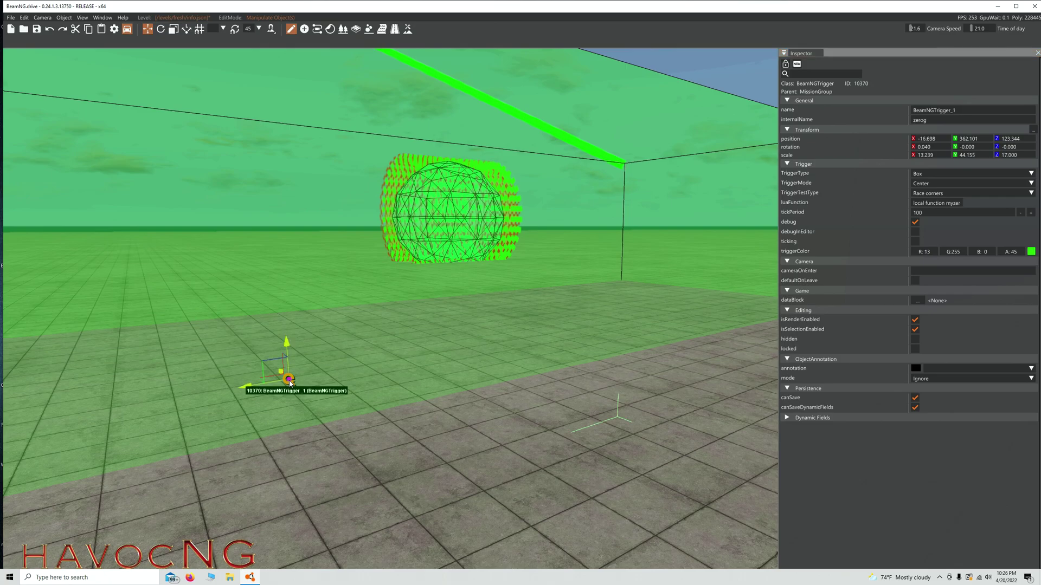
click(929, 205)
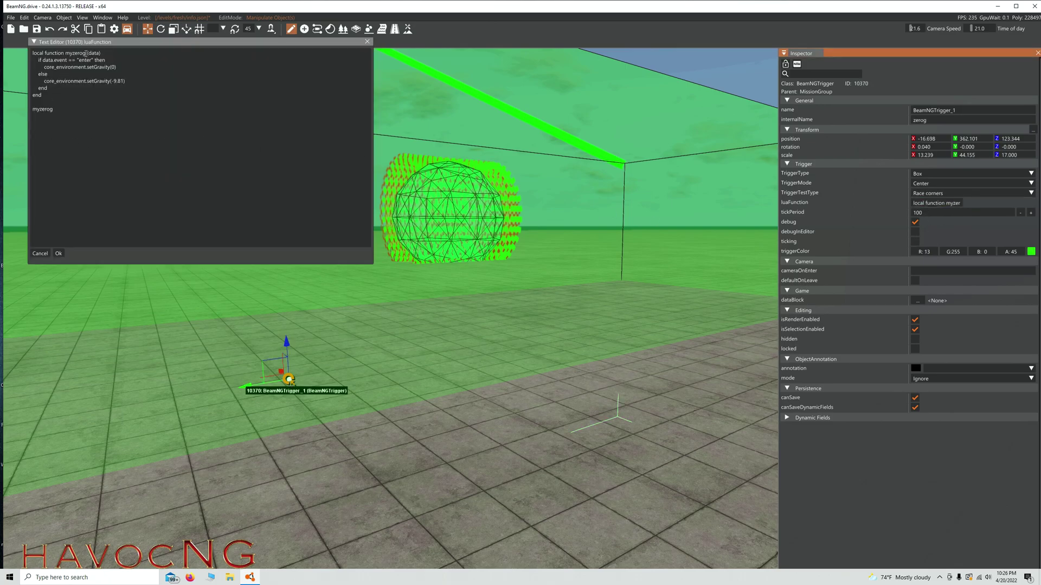
drag(87, 54, 71, 55)
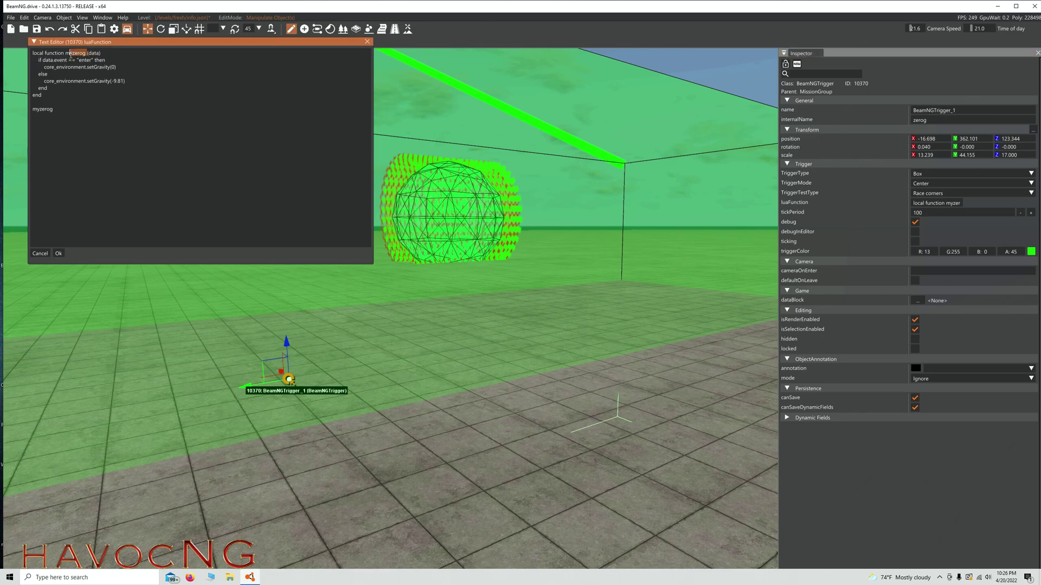
click(66, 108)
click(58, 253)
Select the blue box trigger, examine the function name and gravity value in its Lua code and close the text window
key(w)
mouse_move(362, 375)
right_down()
mouse_move(466, 342)
mouse_move(362, 375)
right_up()
click(369, 361)
click(921, 204)
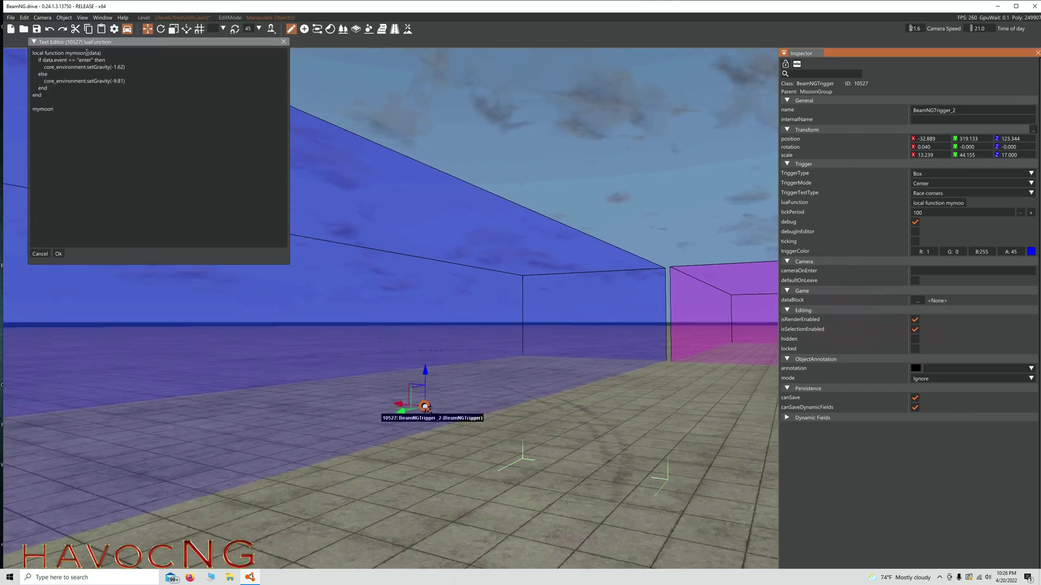
drag(87, 52, 65, 53)
text(w)
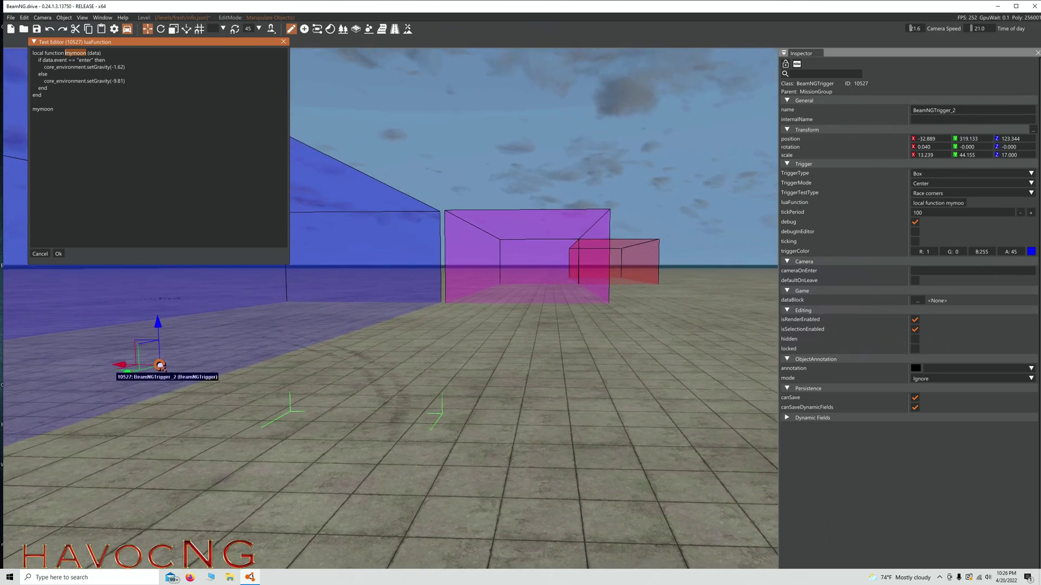
click(332, 339)
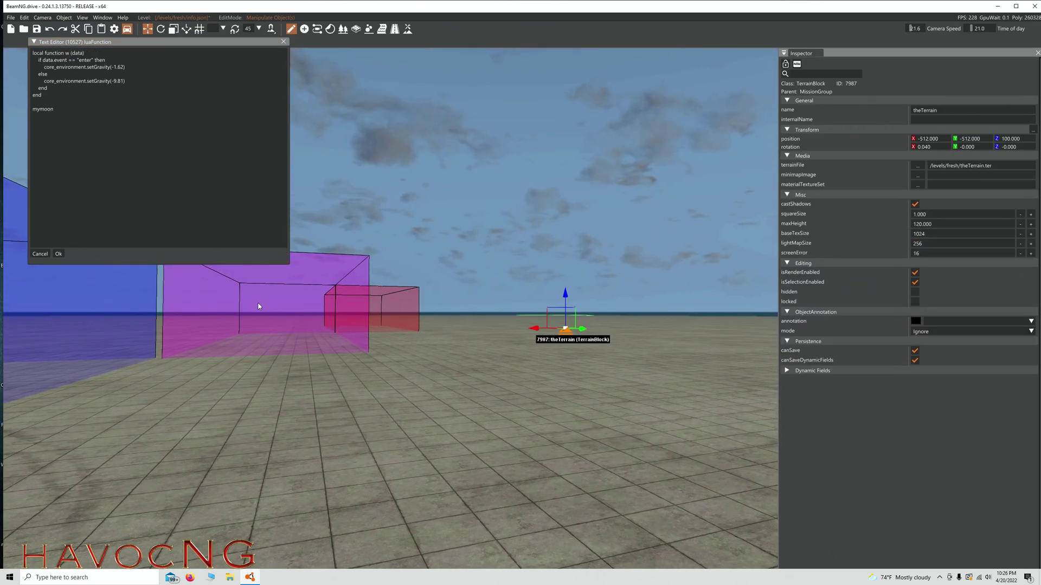
click(59, 253)
Look over the purple and red box triggers from close up and from a distance
key(w)
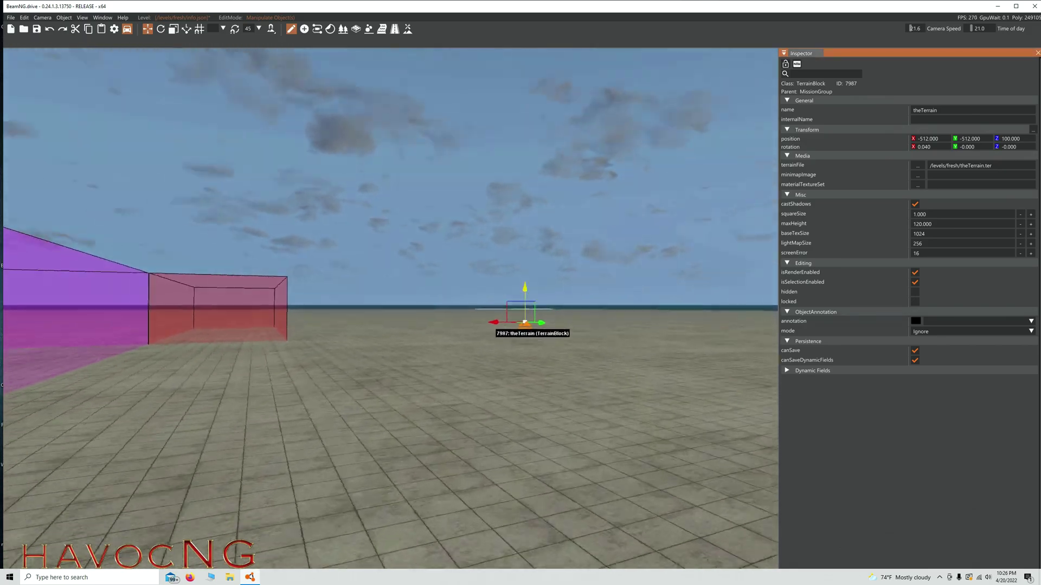
key(w)
right_drag(227, 346, 208, 357)
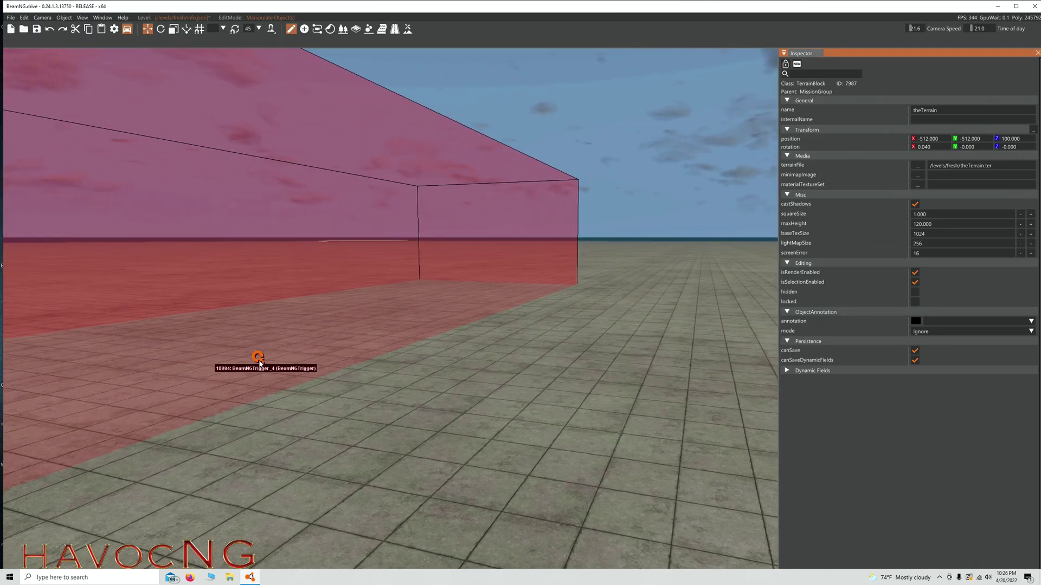
key(s)
mouse_move(328, 361)
right_down()
mouse_move(304, 379)
mouse_move(326, 362)
right_up()
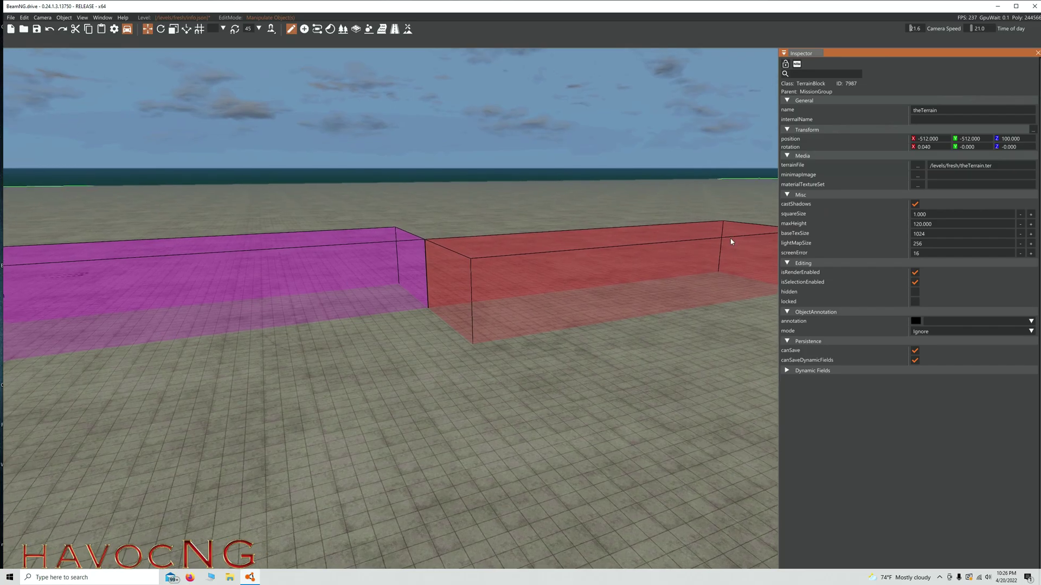
click(914, 120)
text(aw)
right_drag(610, 285, 425, 271)
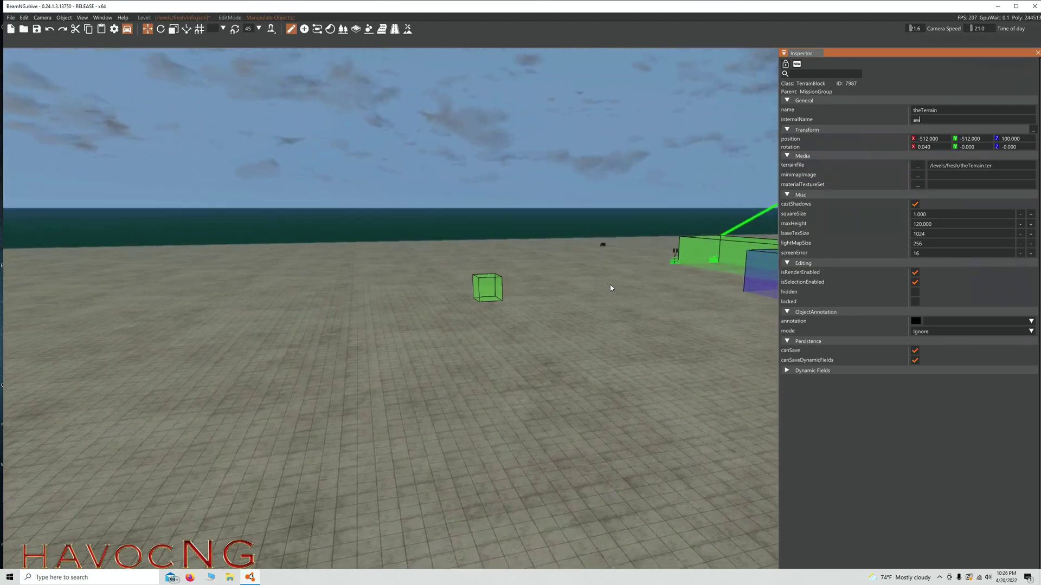
Select the small green box trigger again and set the gravity on enter in its Lua function to -1.62
click(612, 333)
key(w)
key(d)
mouse_move(612, 333)
right_down()
mouse_move(603, 266)
mouse_move(504, 369)
mouse_move(434, 349)
mouse_move(629, 282)
mouse_move(603, 343)
right_up()
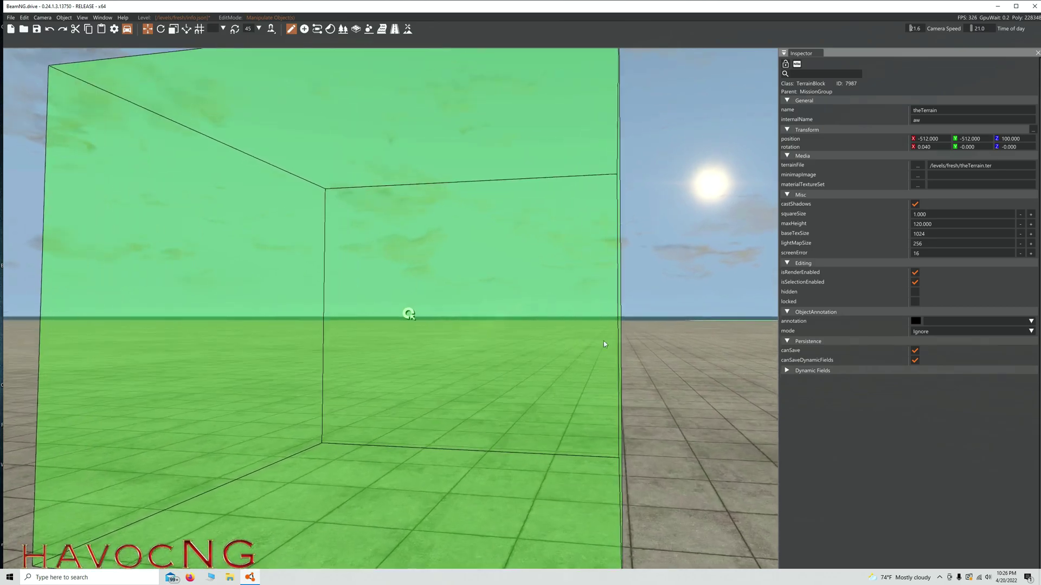
click(409, 314)
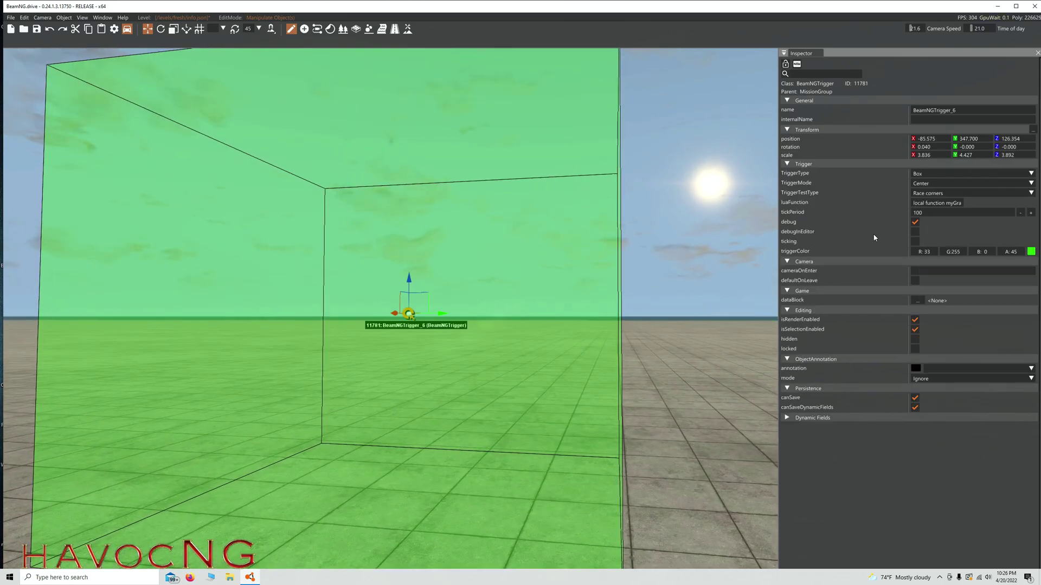
click(937, 203)
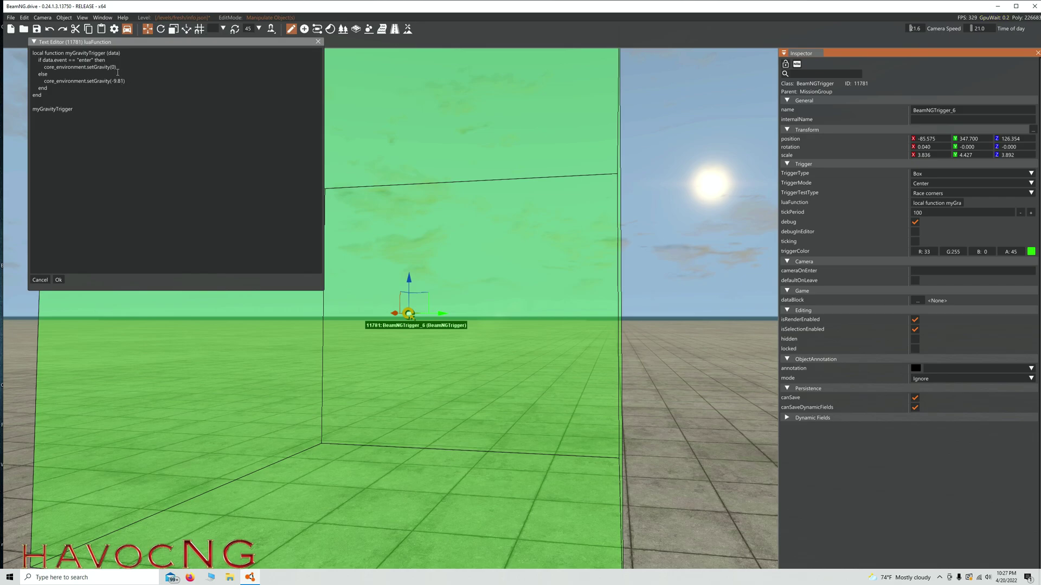
click(115, 65)
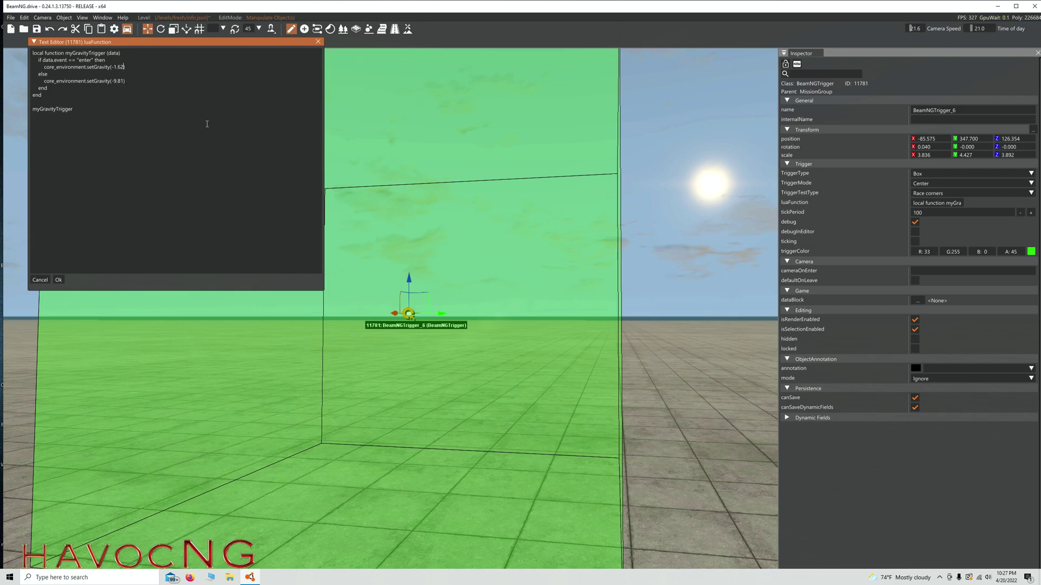
key(BackSpace)
click(59, 281)
Leave the world editor, make the game full screen and return the camera to the police car
right_drag(536, 235, 528, 263)
key(s)
key(a)
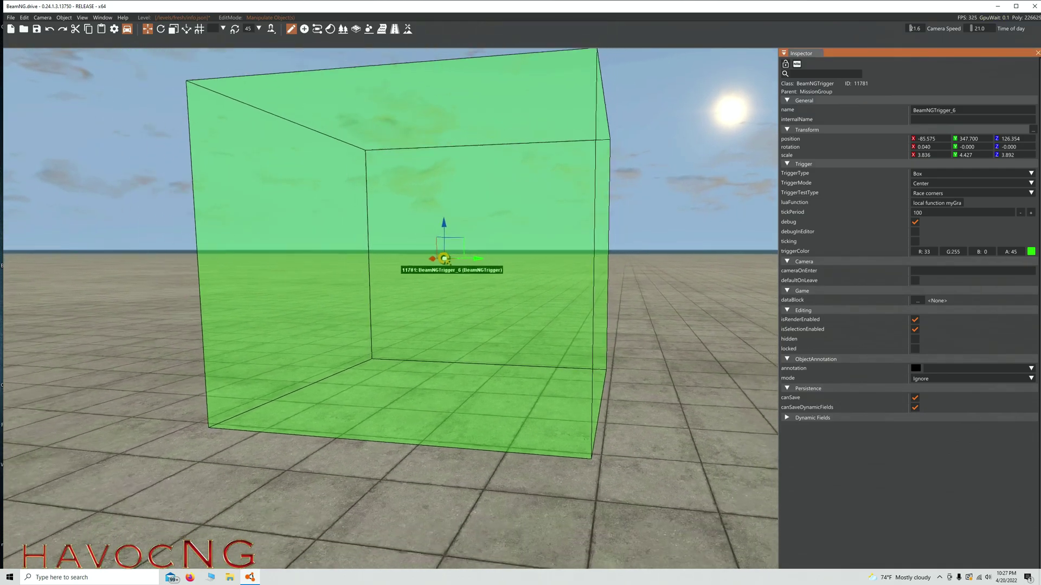
key(F11)
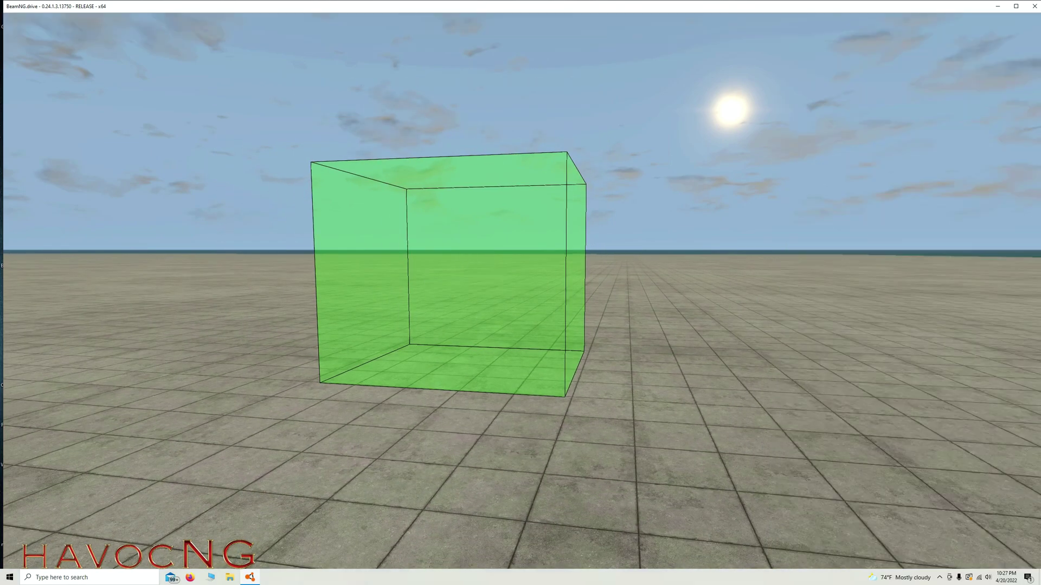
key(alt+Return)
key(shift+c)
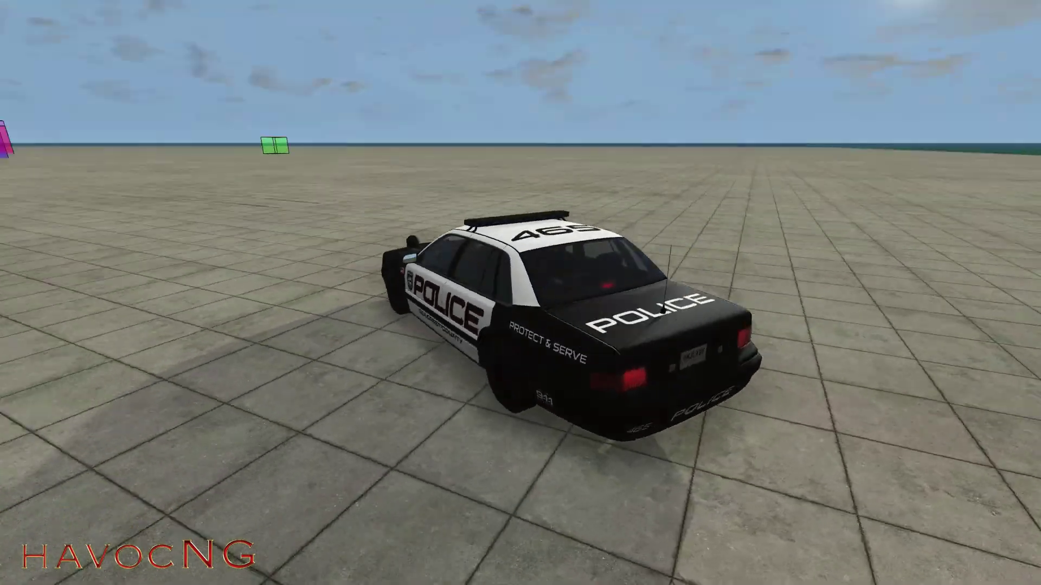
Drive the police car toward the small green box trigger and stop just in front of it
key(Up)
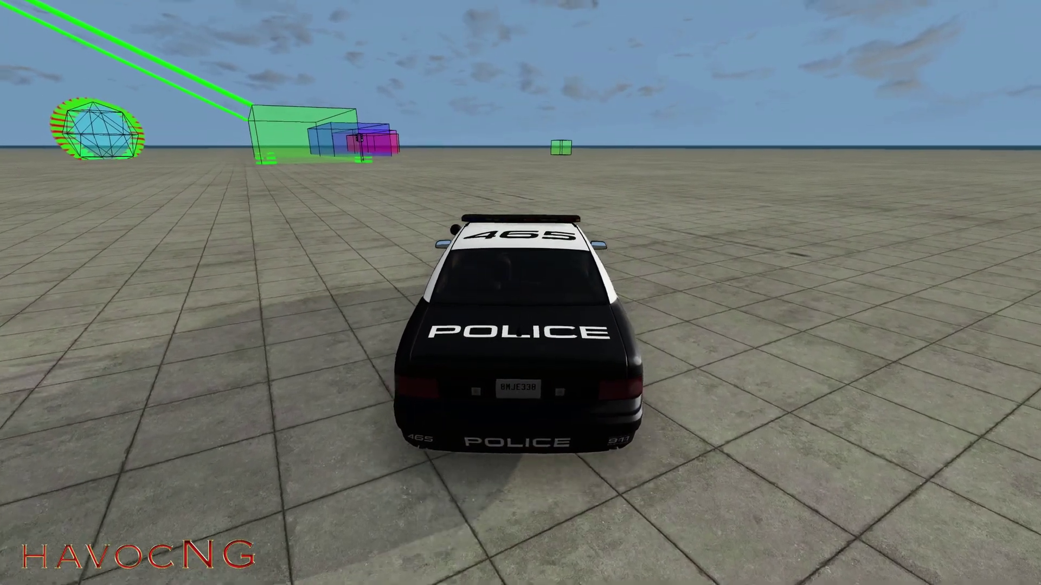
key(Right)
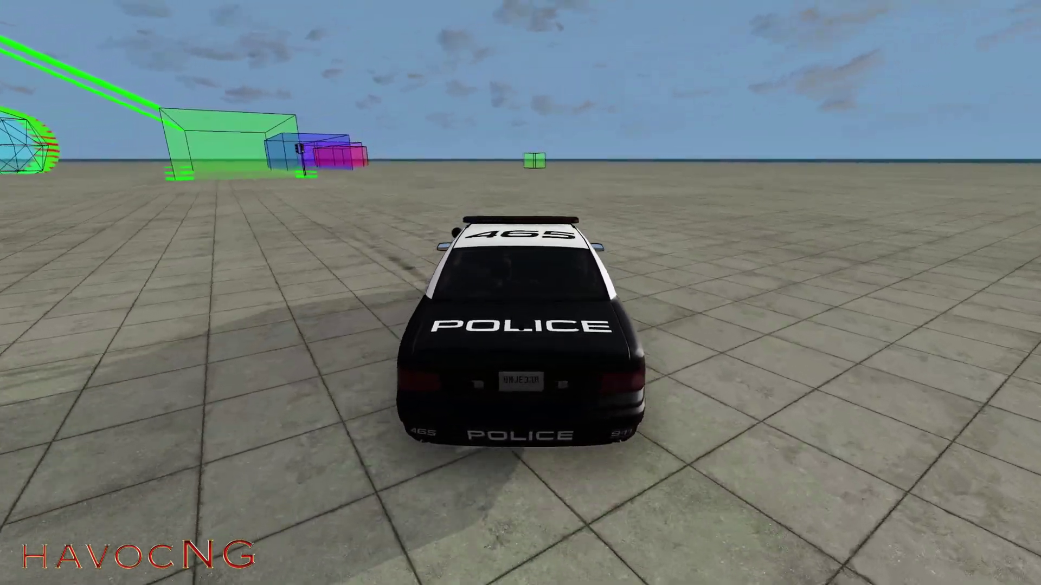
key(Right)
key(Up)
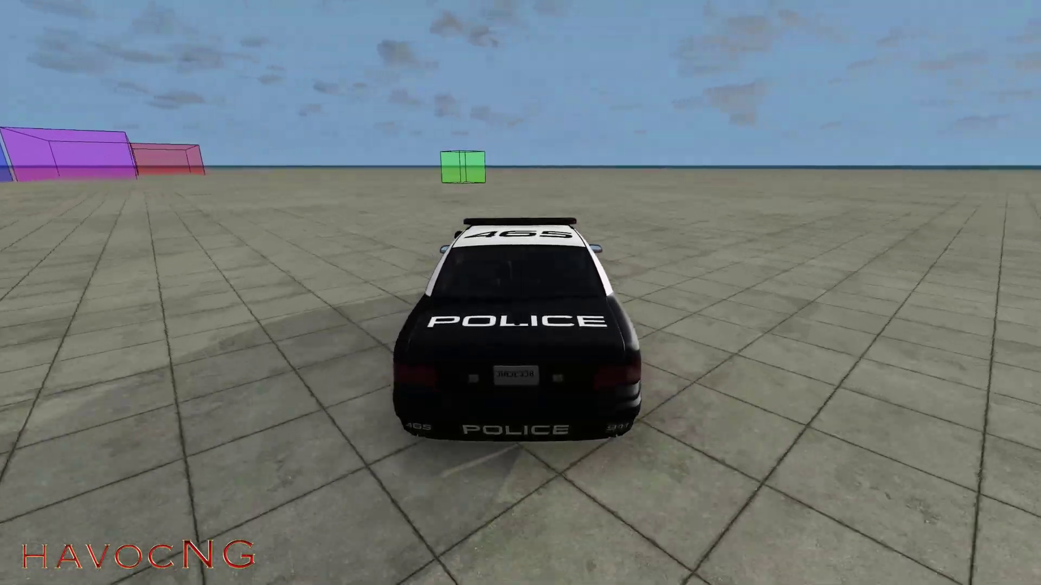
key(Down)
key(Left)
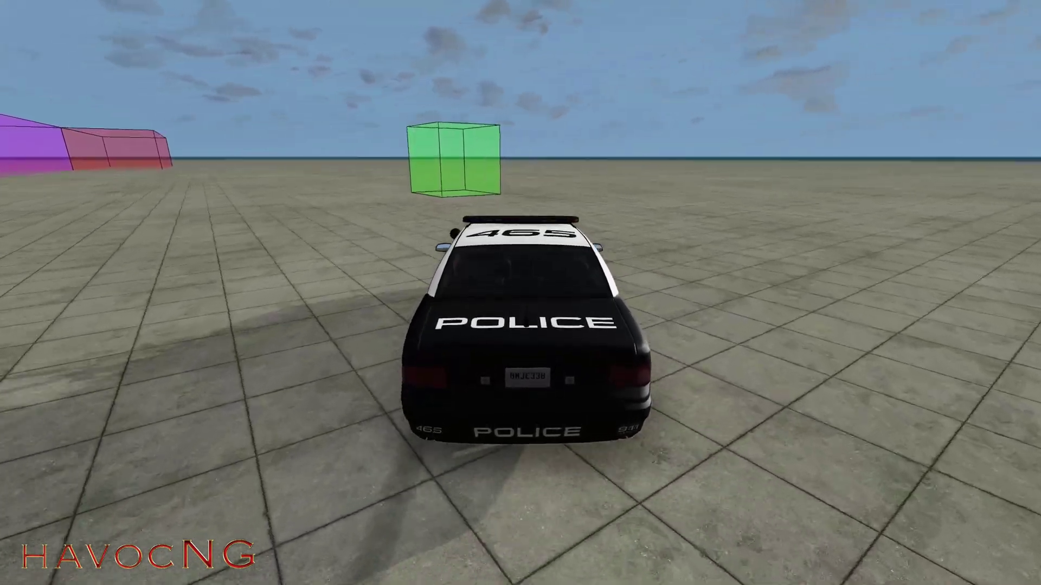
key(Down)
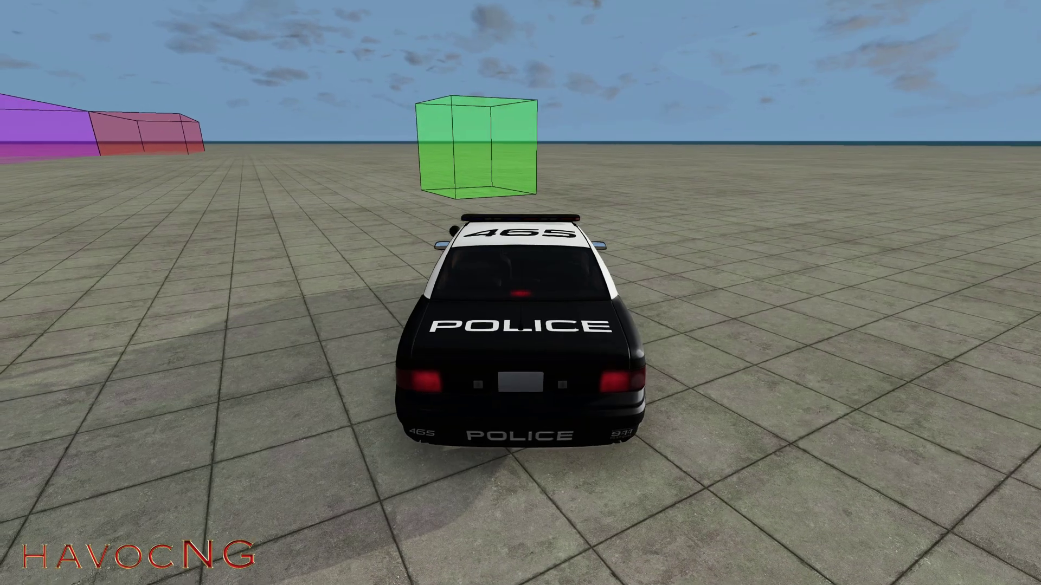
Reopen the world editor and enlarge the small green box trigger to a scale of about 63 × 63.3 × 36
key(F11)
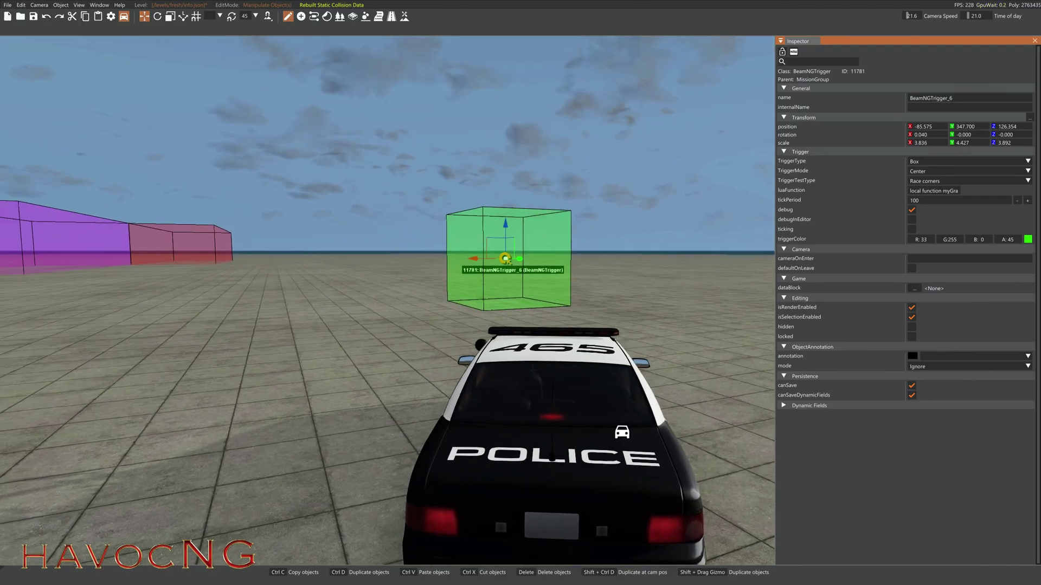
key(w)
key(s)
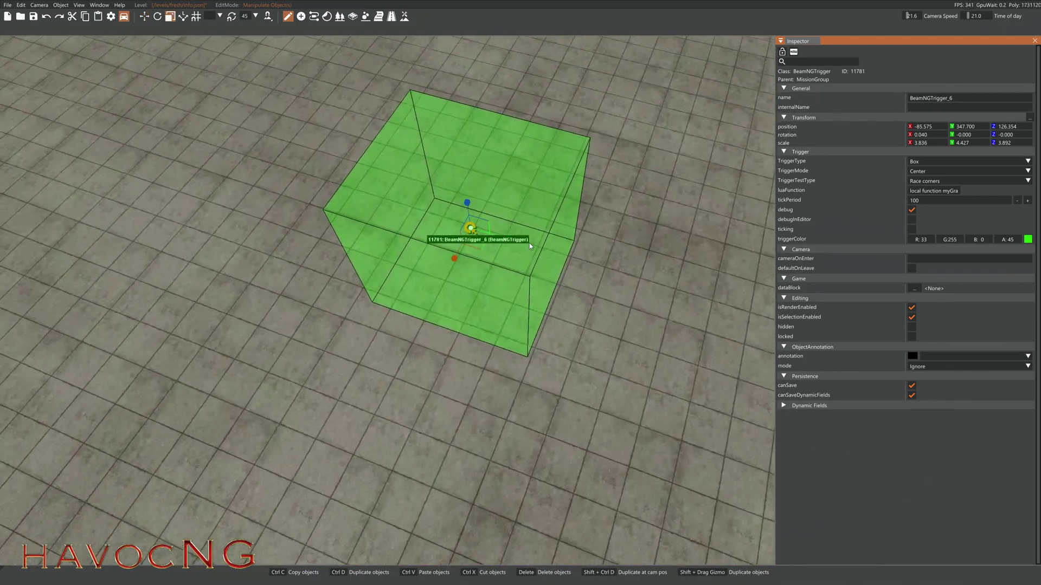
drag(504, 242, 643, 290)
drag(455, 259, 417, 380)
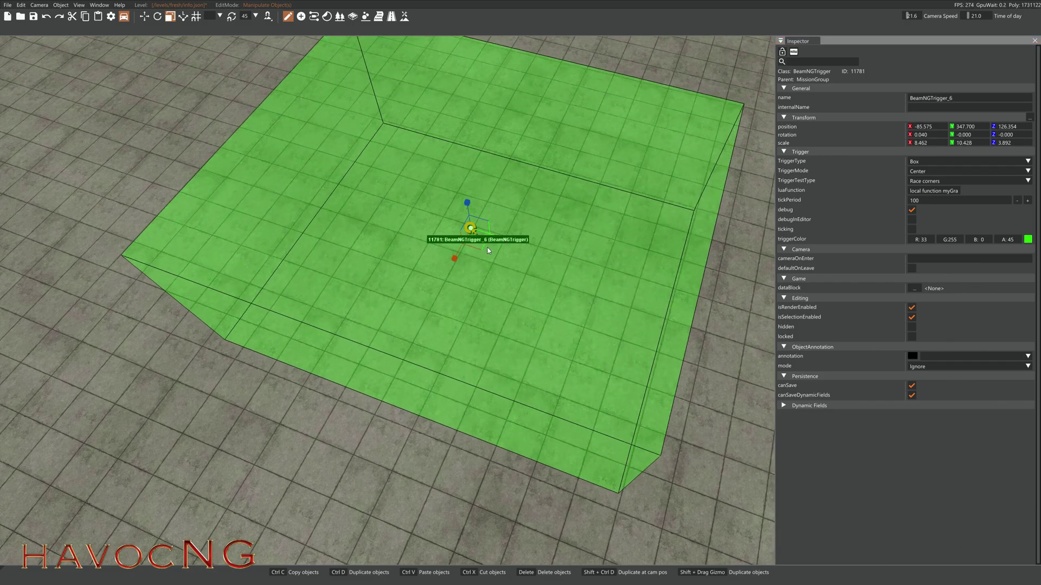
drag(504, 239, 720, 336)
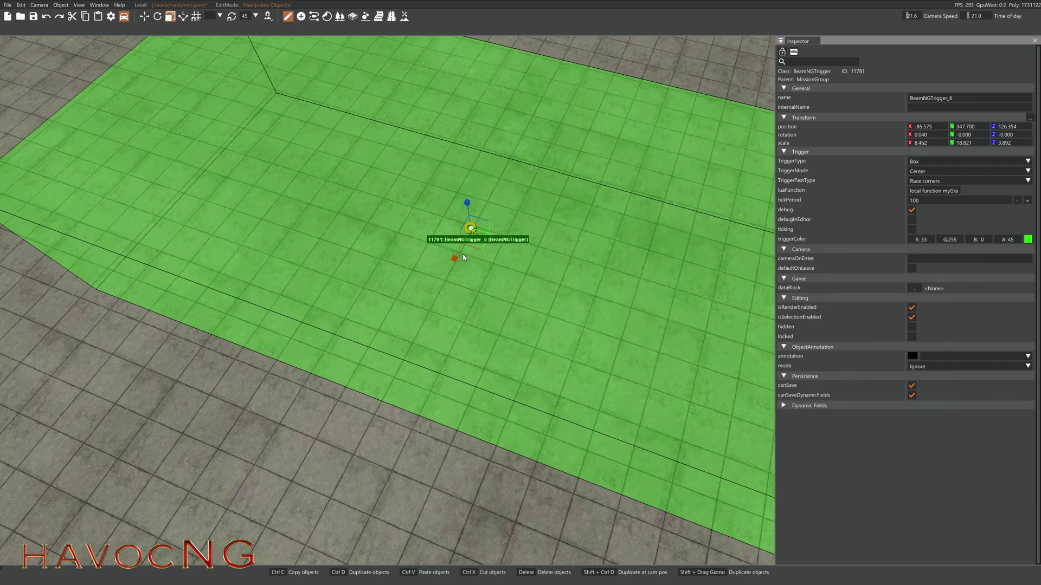
drag(456, 260, 414, 451)
key(s)
right_drag(416, 355, 416, 351)
drag(396, 351, 123, 477)
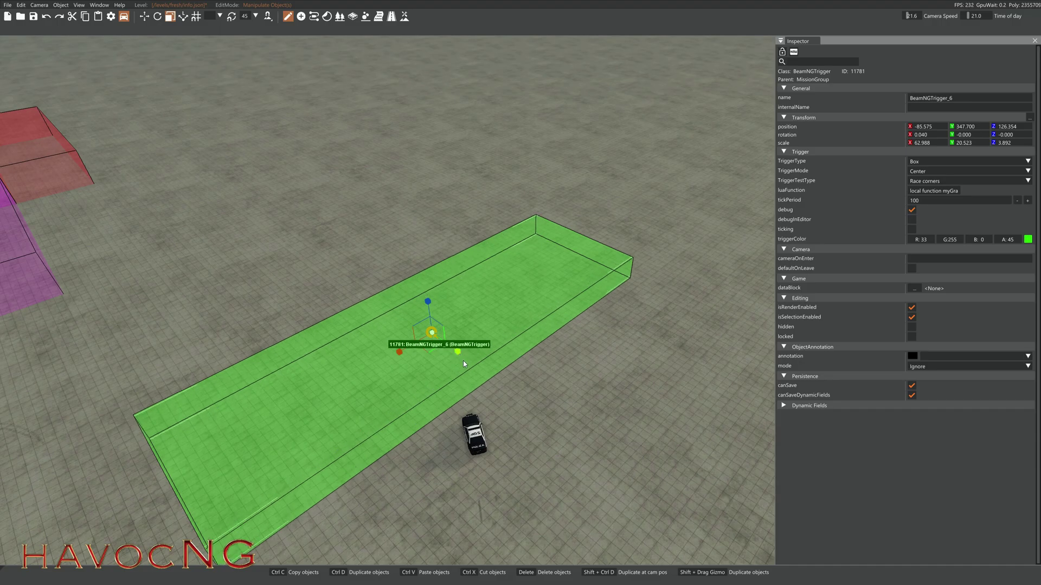
drag(460, 353, 635, 507)
drag(427, 302, 436, 151)
Move the enlarged green trigger away from the car and up to about X -125.9, Y 290.3, Z 141.3, and leave the editor
key(1)
drag(403, 351, 437, 154)
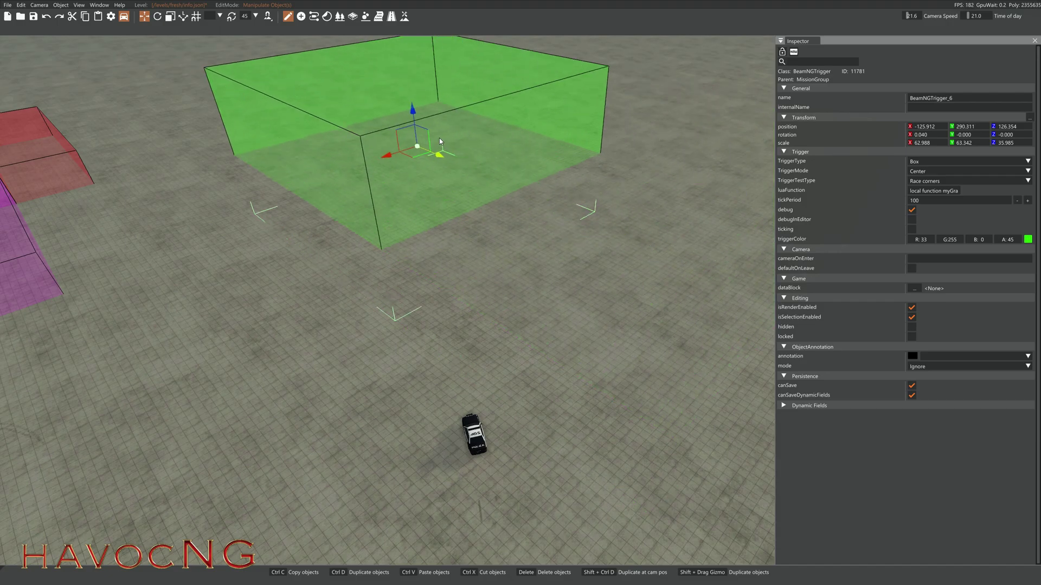
drag(416, 112, 405, 40)
right_drag(405, 41, 455, 11)
right_drag(607, 179, 531, 247)
key(s)
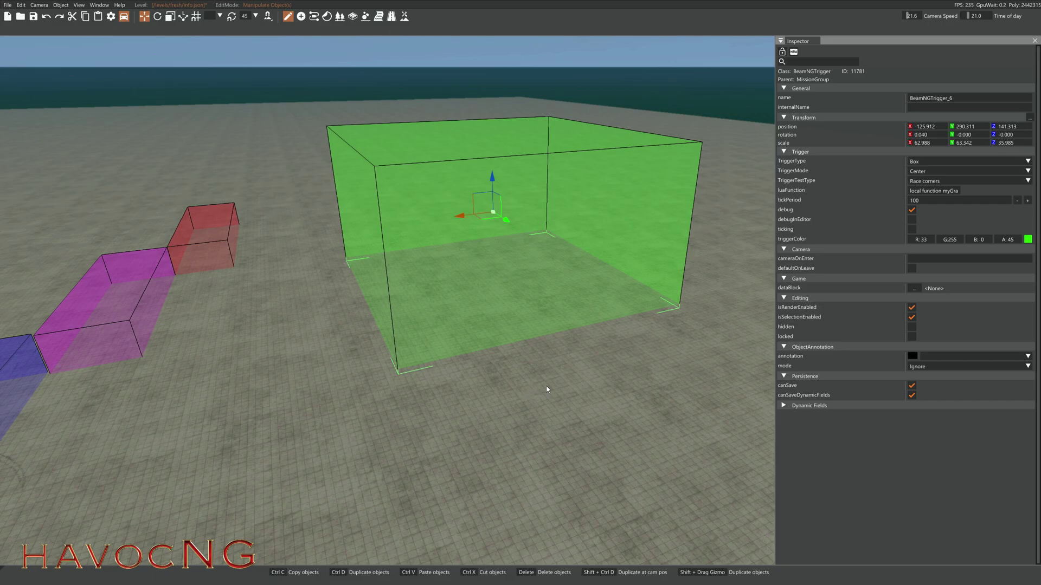
key(F11)
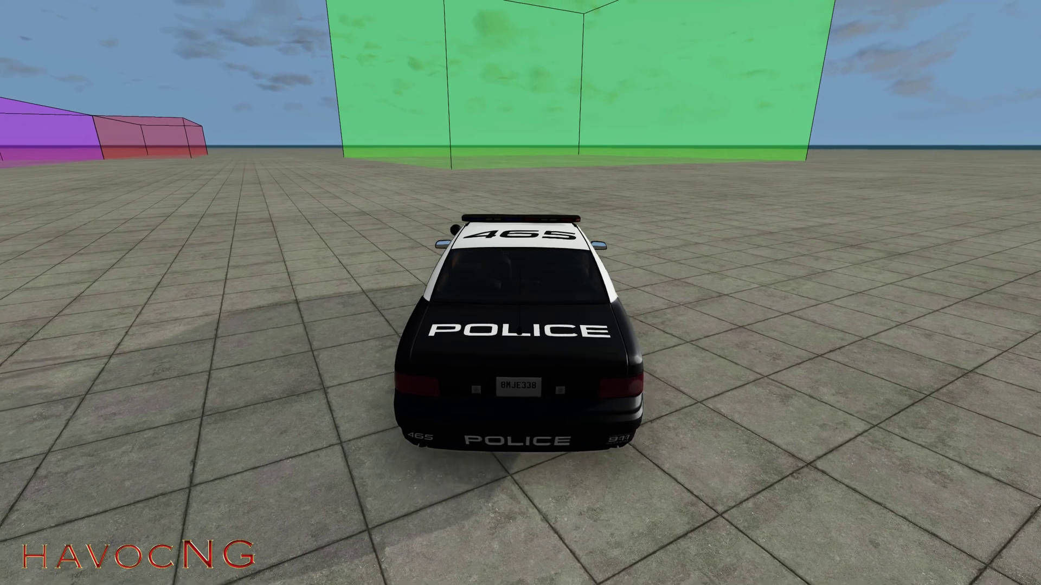
Set the large green box's trigger mode to Contains in the world editor and return to the game
key(Up)
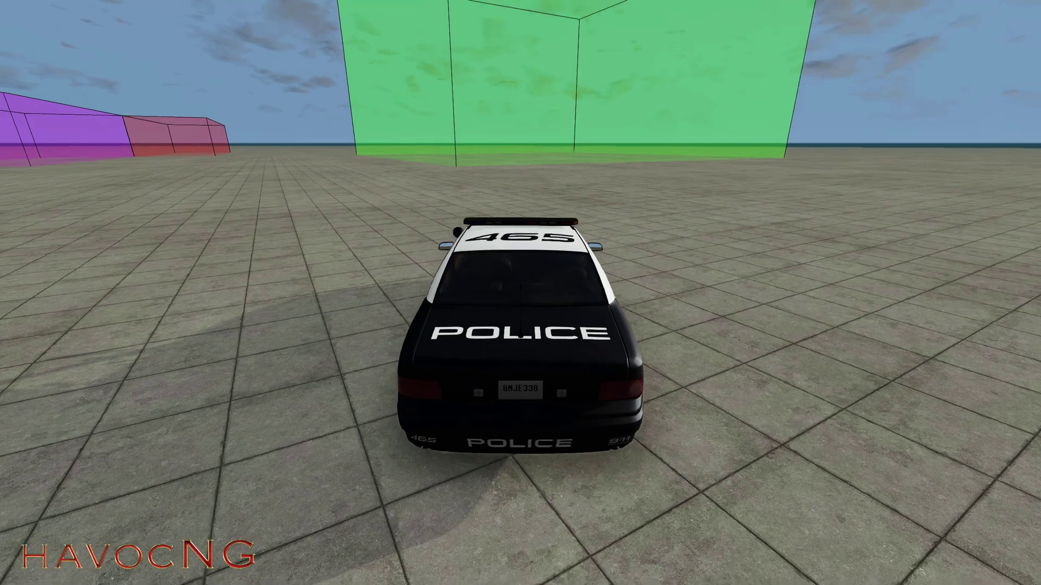
key(F11)
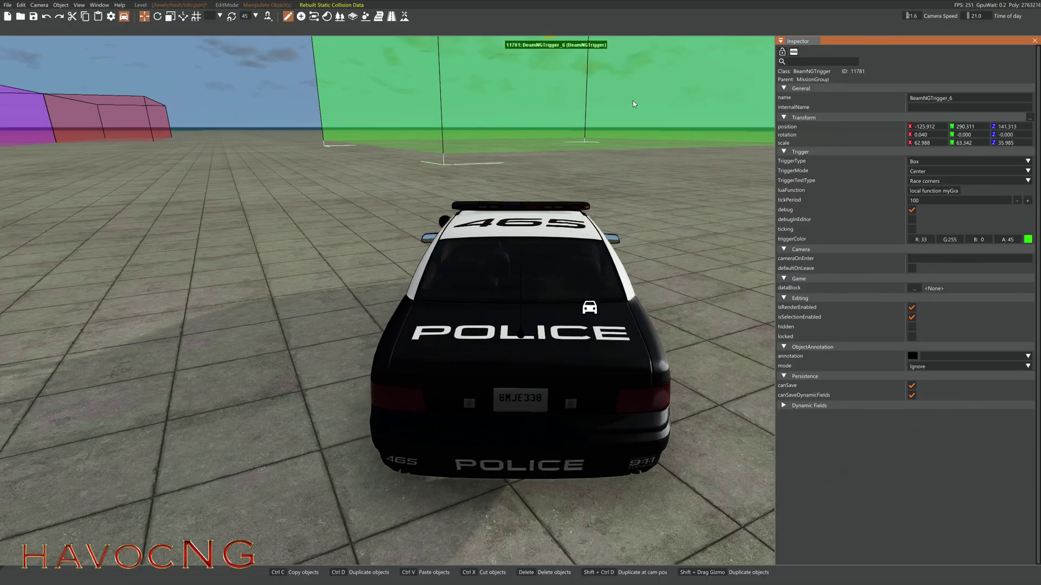
click(932, 171)
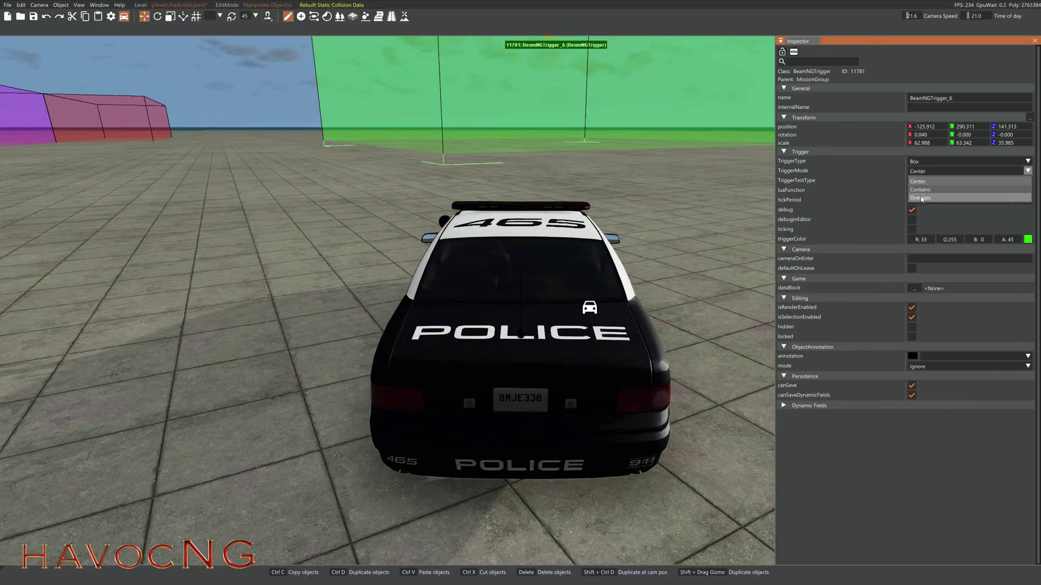
click(924, 190)
key(F11)
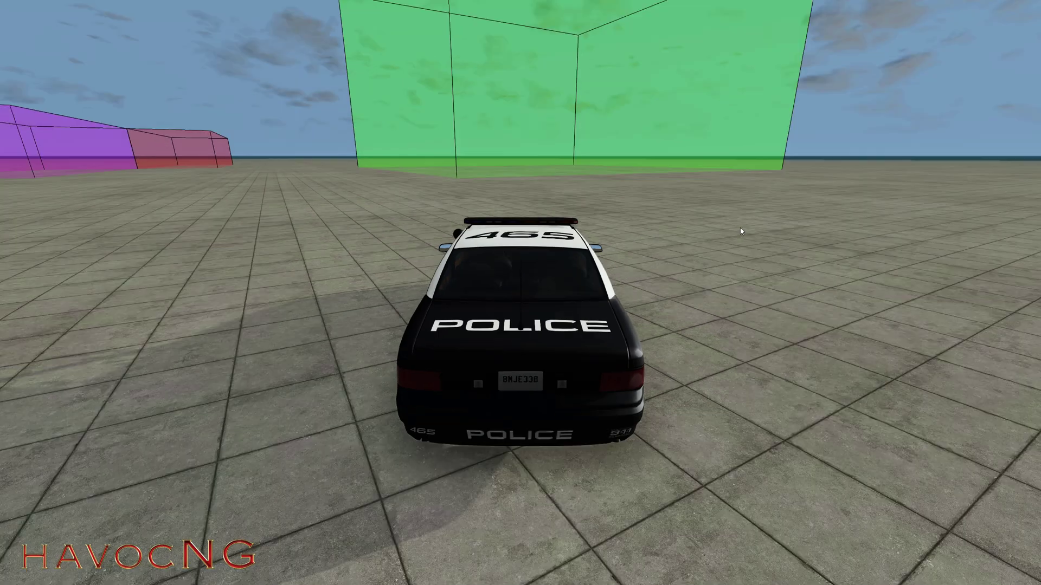
Sculpt a terrain ramp leading up to the large green box trigger with a size 11 brush and smooth its slope
key(Up)
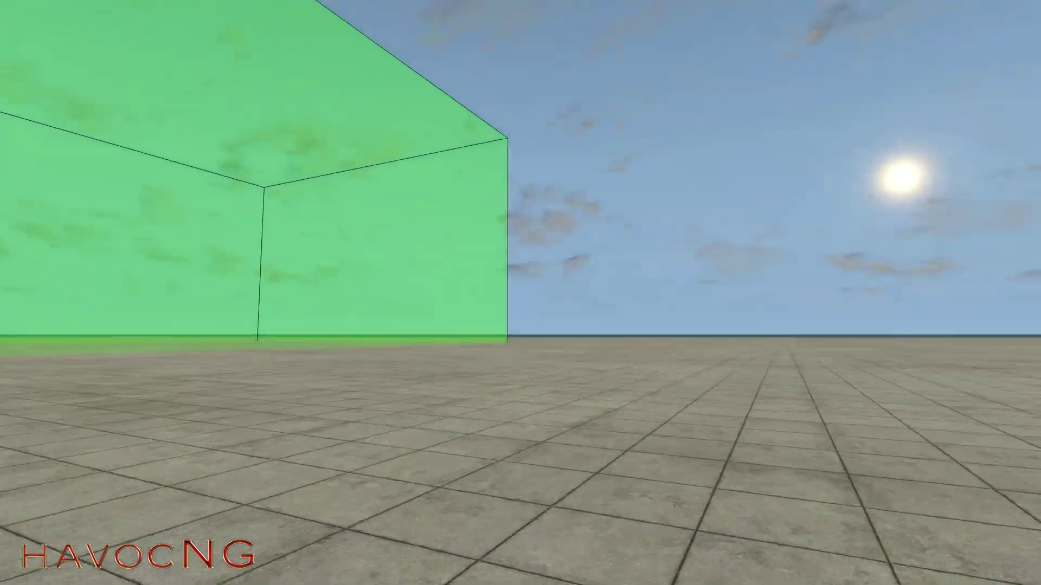
key(w)
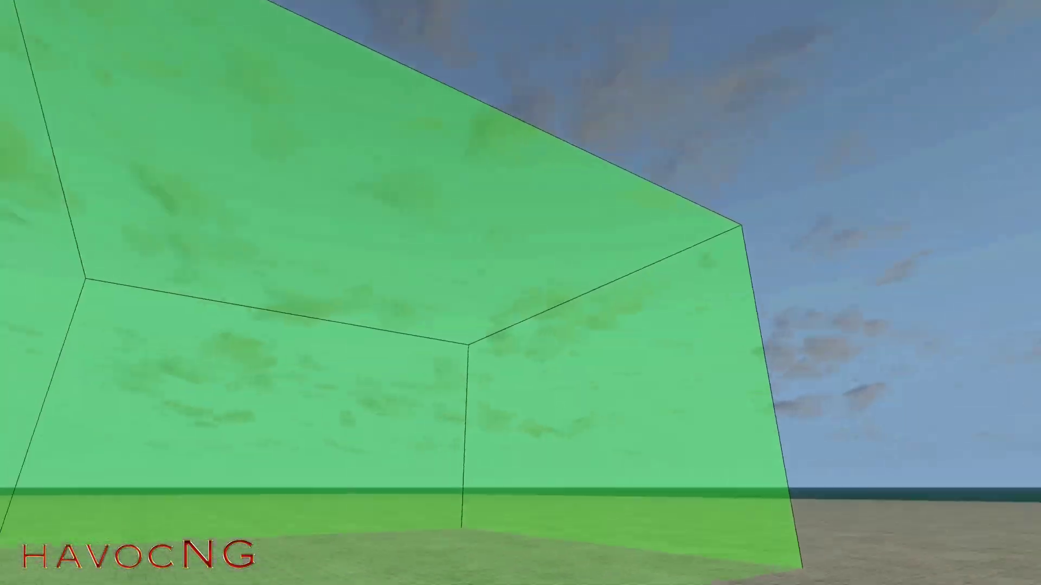
key(s)
right_drag(542, 201, 527, 223)
key(d)
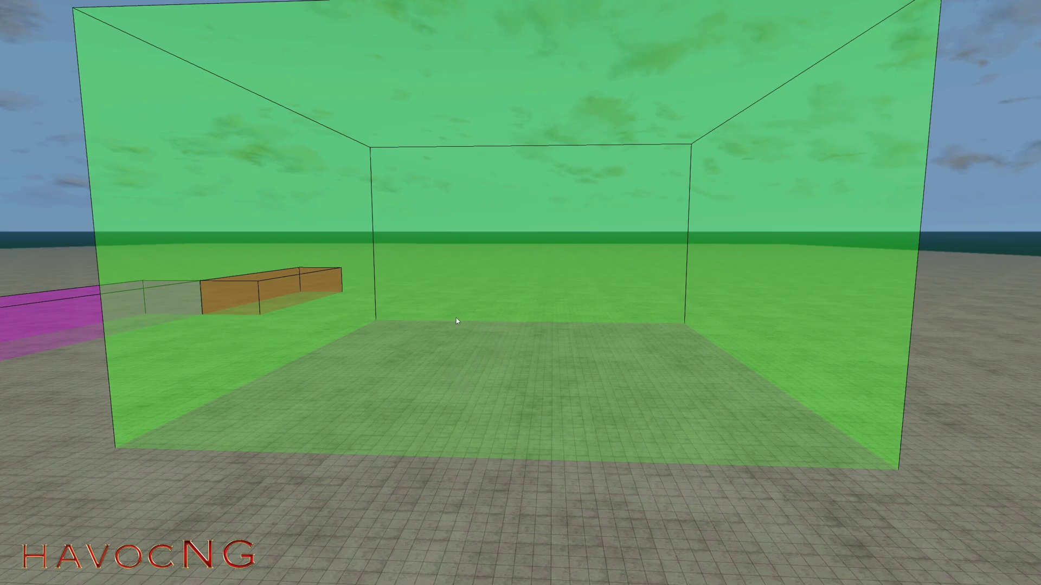
key(F11)
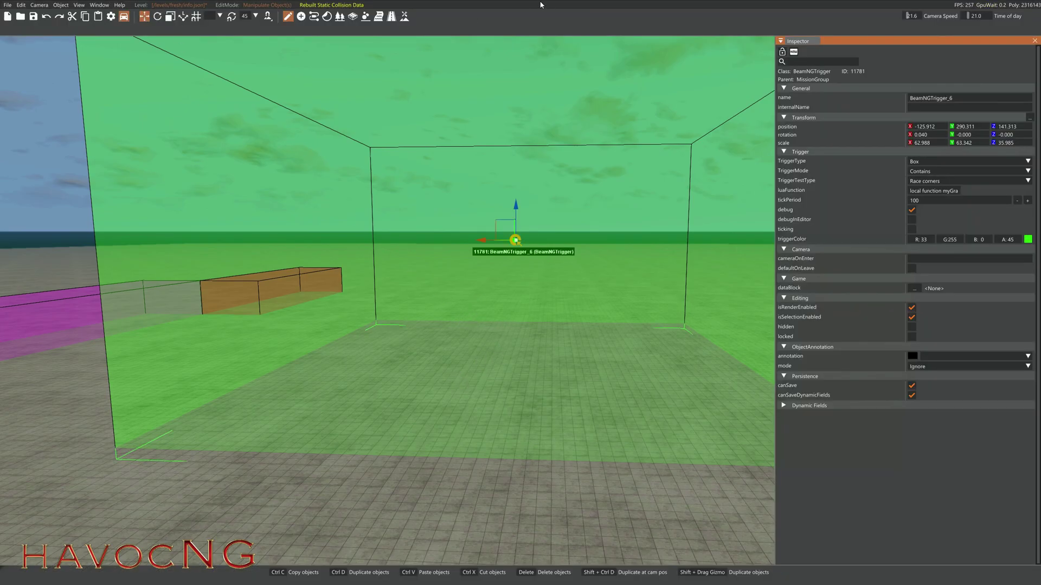
click(404, 16)
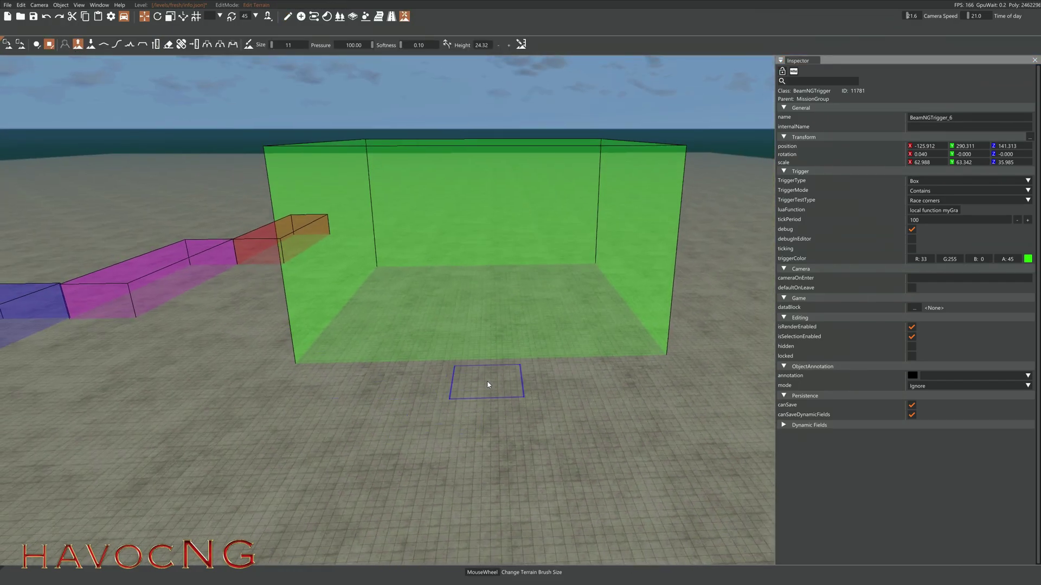
mouse_move(488, 383)
mouse_down()
mouse_move(504, 489)
mouse_move(501, 455)
mouse_up()
mouse_move(493, 381)
mouse_down()
mouse_move(491, 362)
mouse_move(502, 413)
mouse_up()
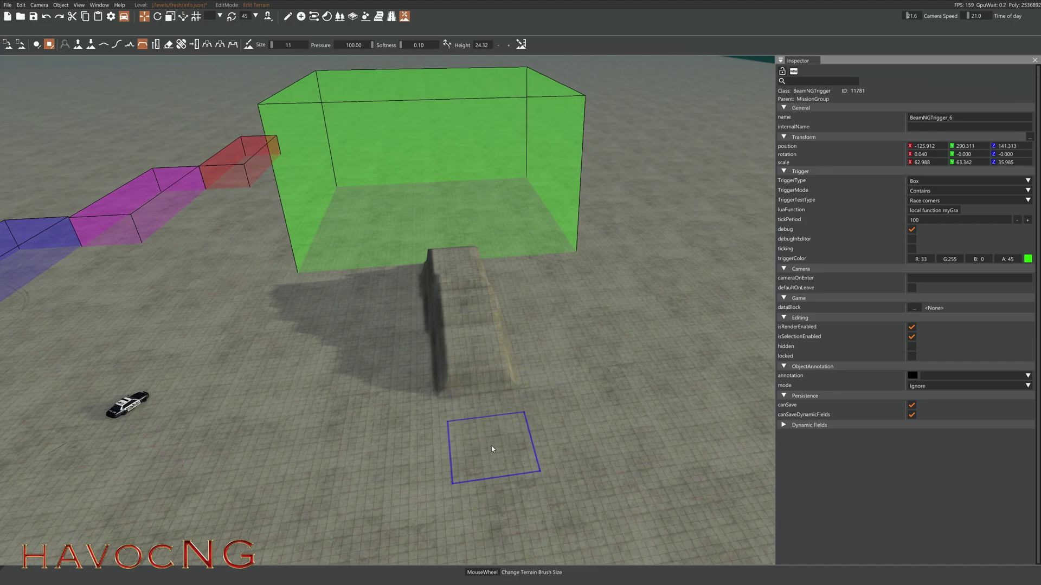
drag(491, 445, 462, 282)
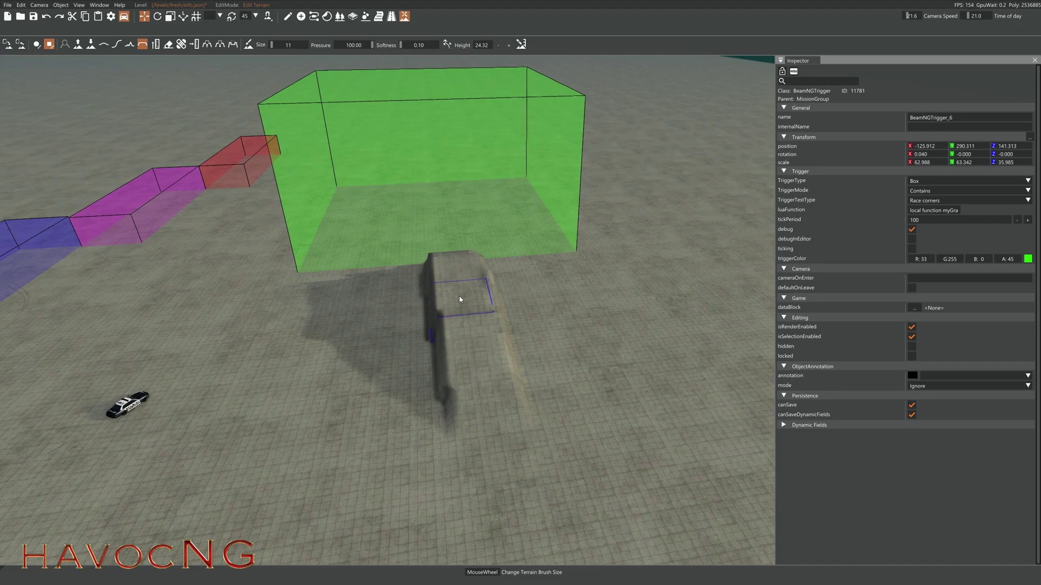
drag(466, 355, 503, 553)
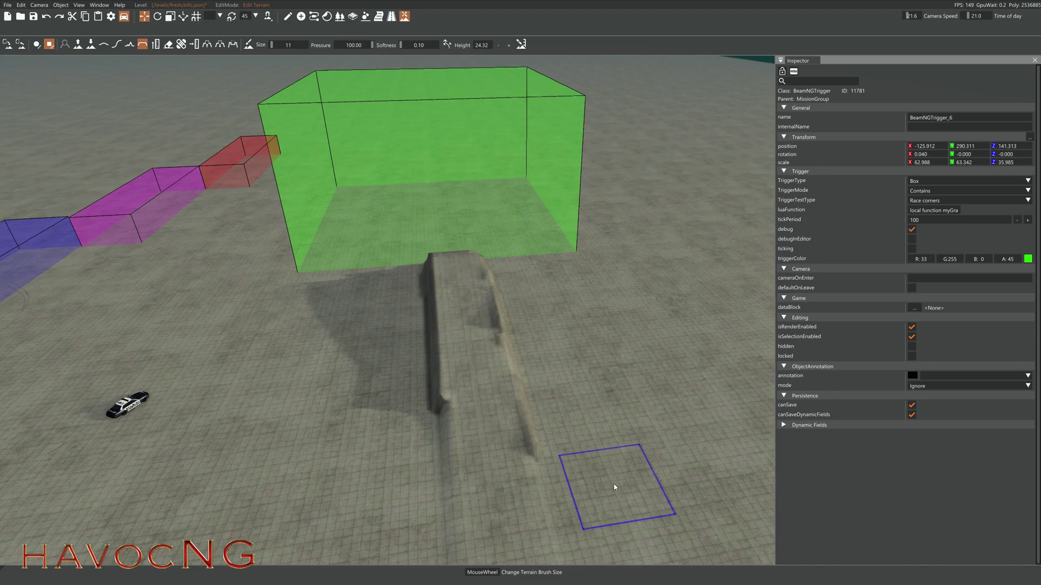
Leave the world editor, return to the police car's view, and drive it in a wide loop back toward the green box and ramp
key(F11)
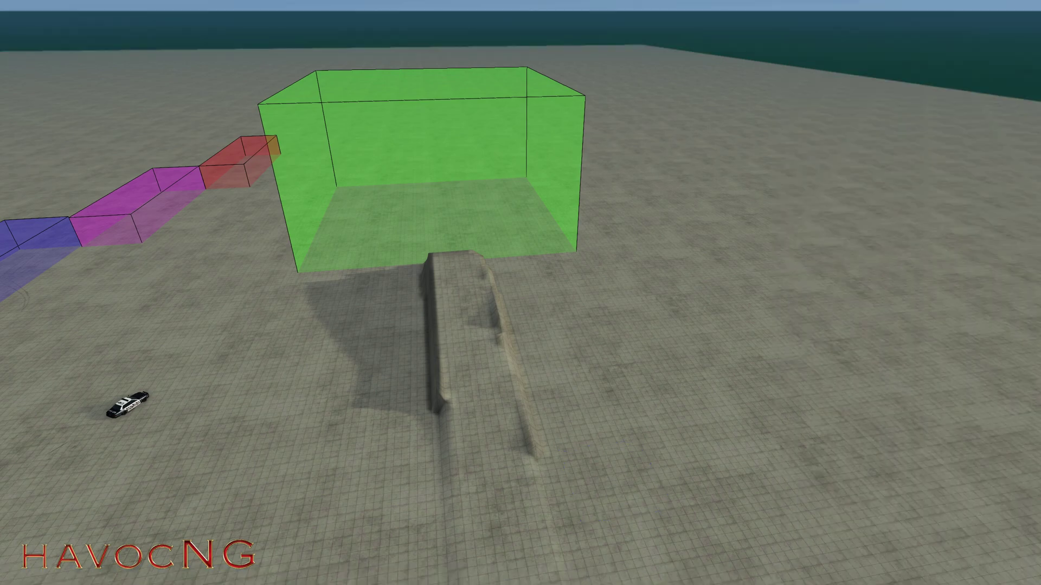
key(shift+c)
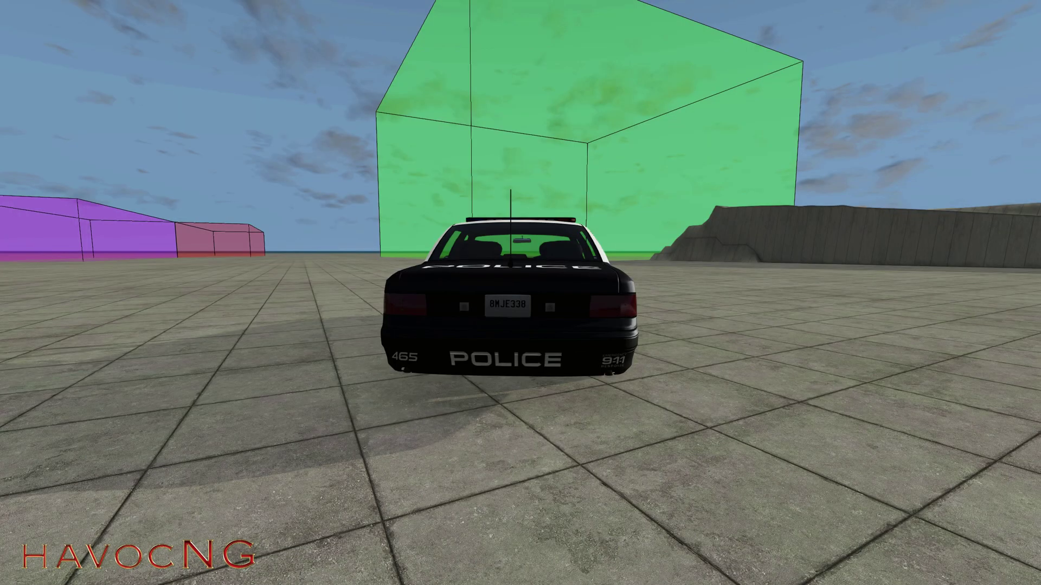
key(Up)
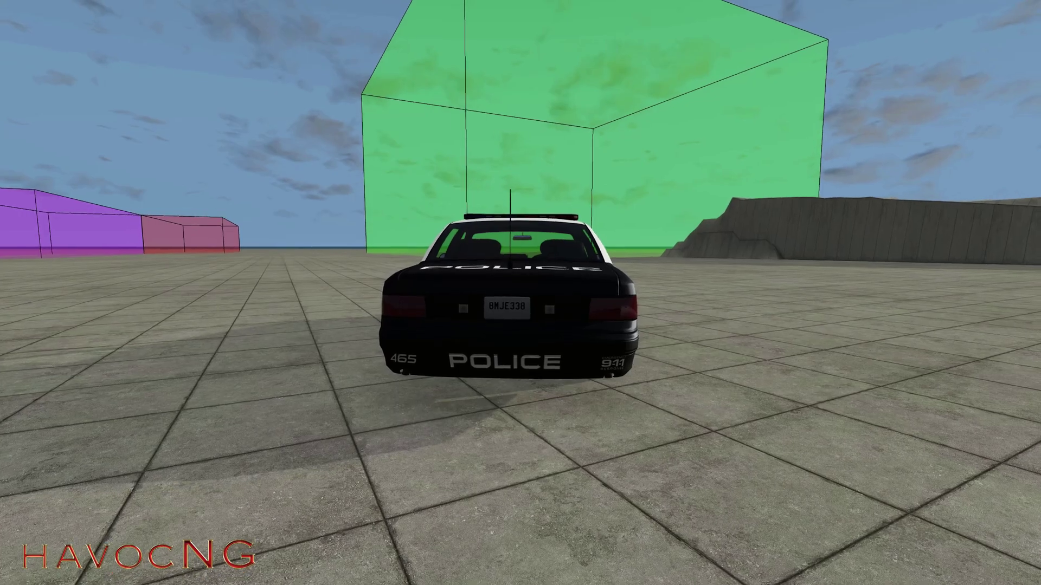
key(Left)
key(Left)
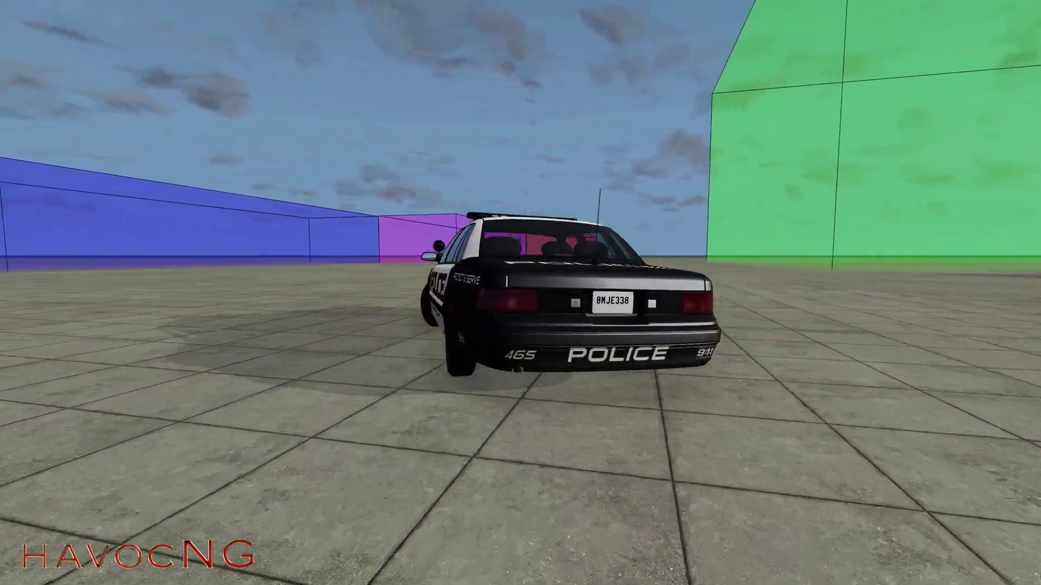
key(Left)
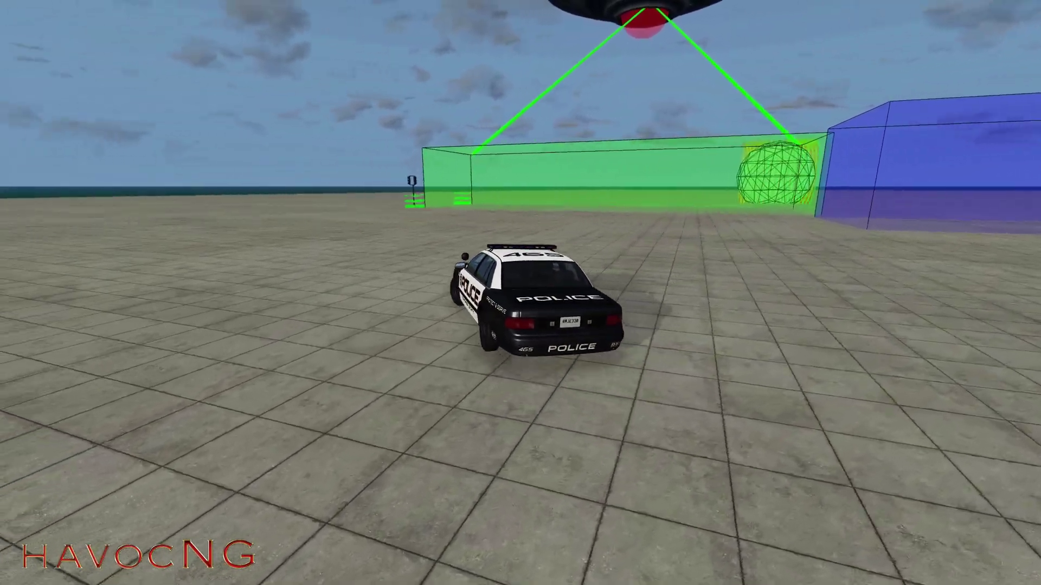
key(Left)
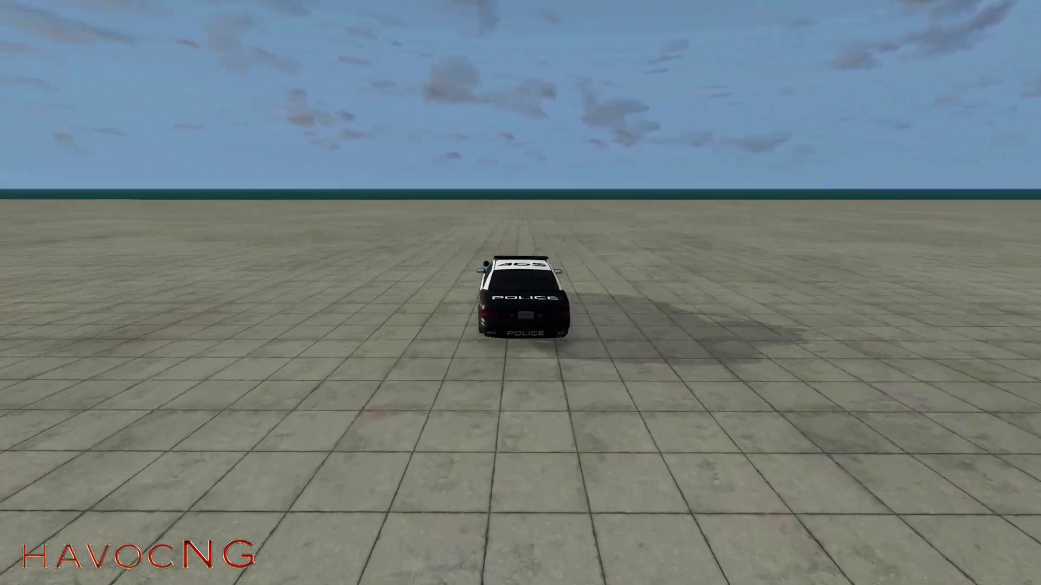
key(Right)
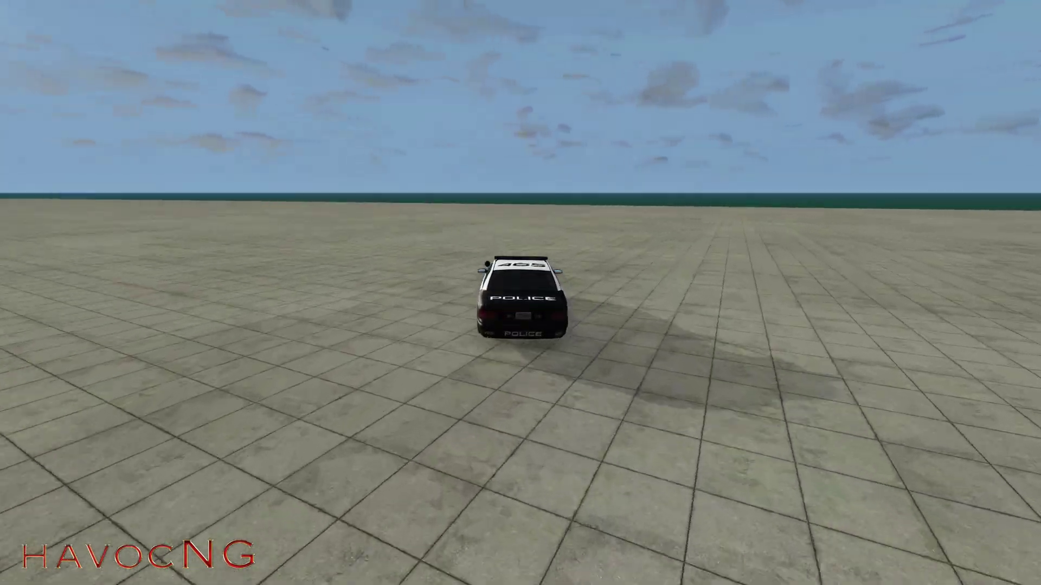
key(Left)
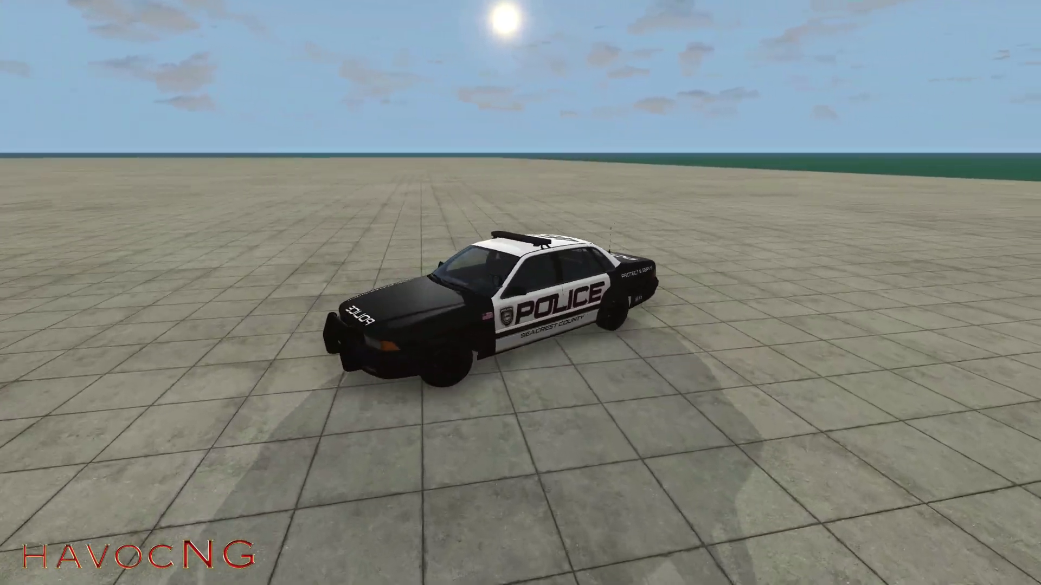
key(Right)
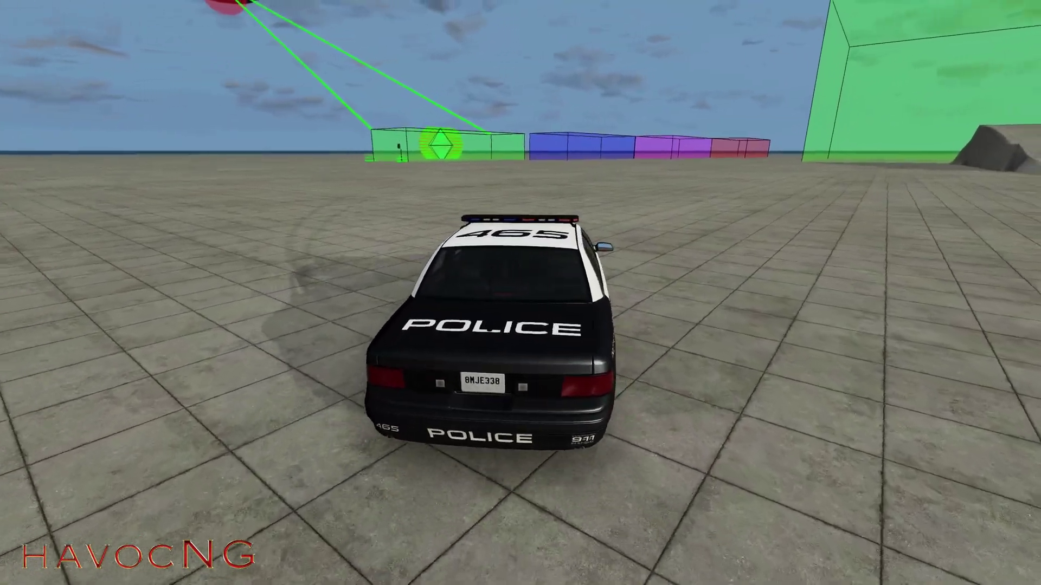
key(Right)
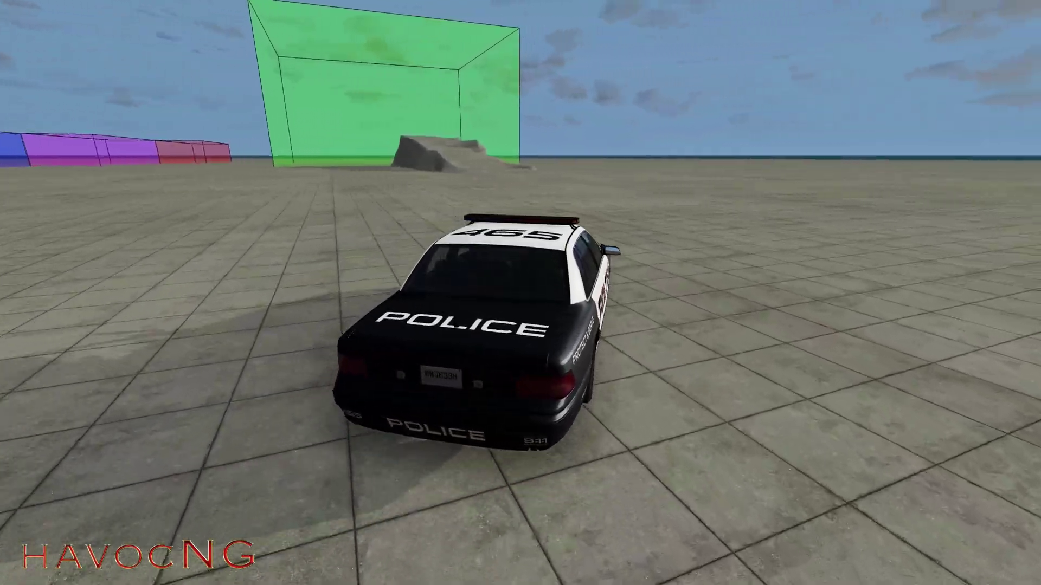
key(Left)
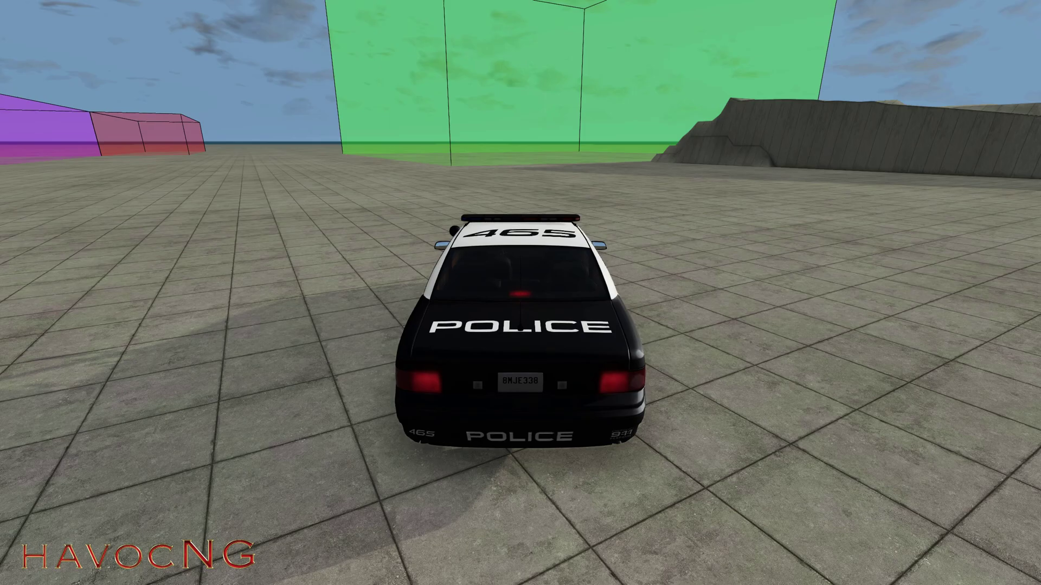
Place the police car on the open ground in front of the ringed spherical trigger using the free camera
key(s)
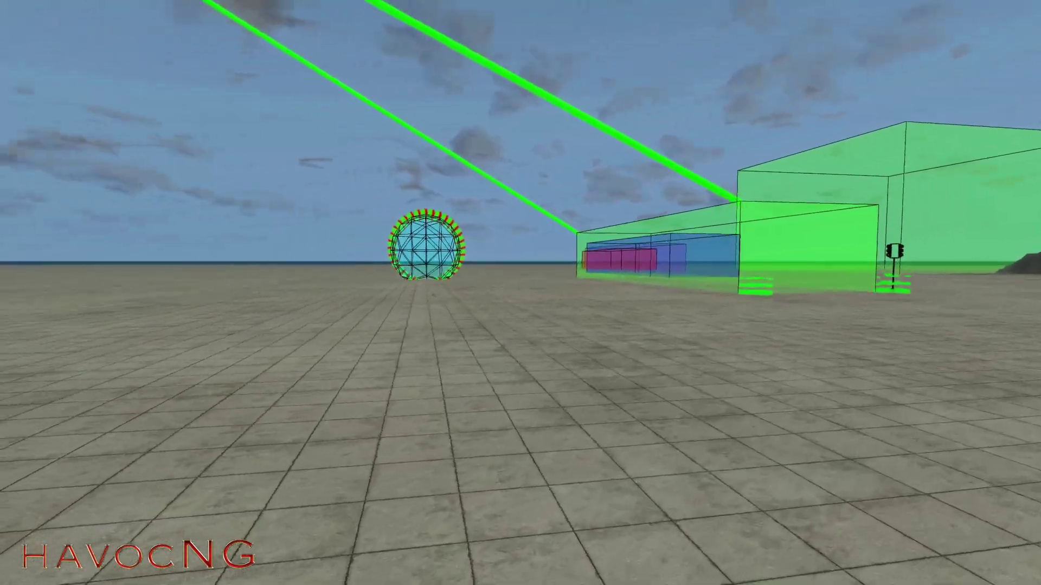
right_drag(613, 484, 544, 542)
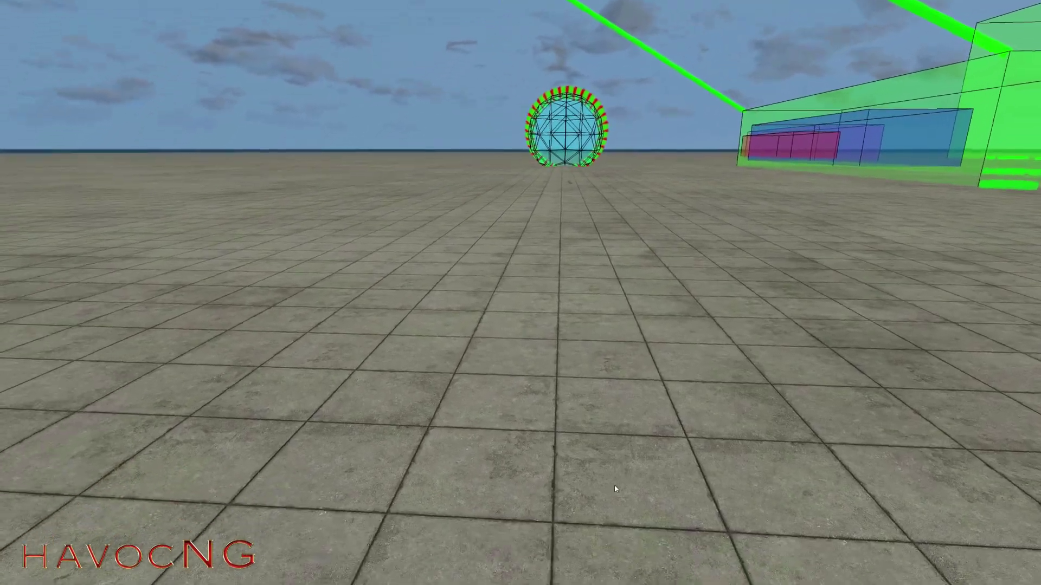
key(F7)
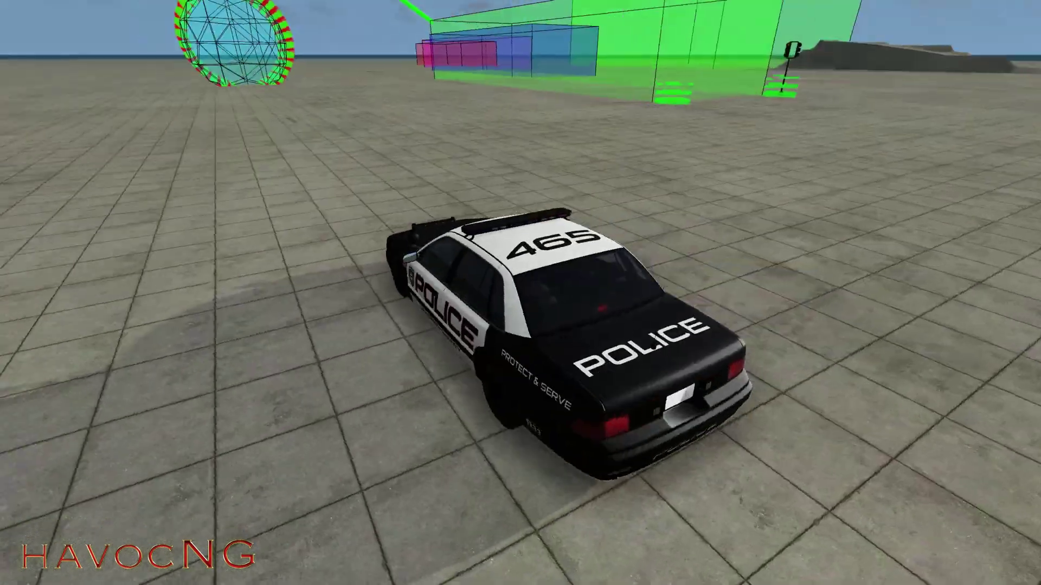
Reopen the world editor, switch from terrain editing to object selection, and inspect the ringed spherical trigger ahead of the police car
key(F11)
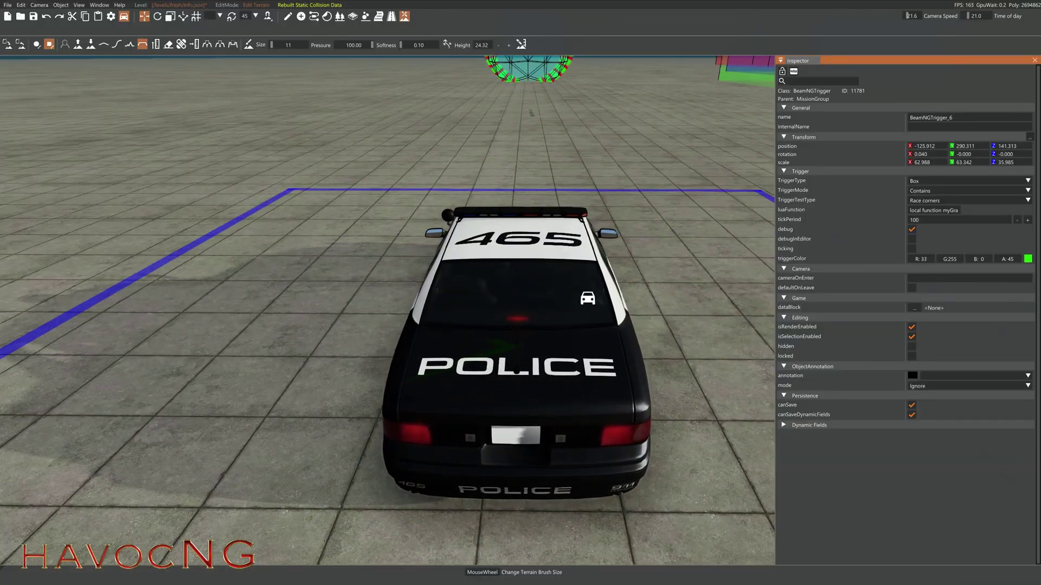
right_drag(497, 418, 523, 347)
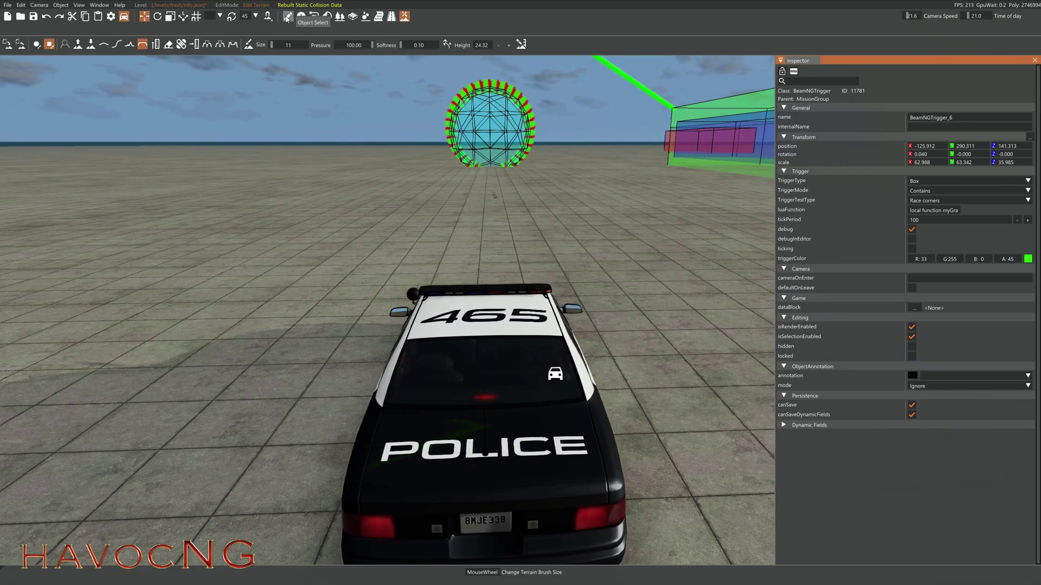
click(288, 18)
right_drag(417, 244, 473, 189)
key(w)
right_drag(510, 298, 517, 292)
key(s)
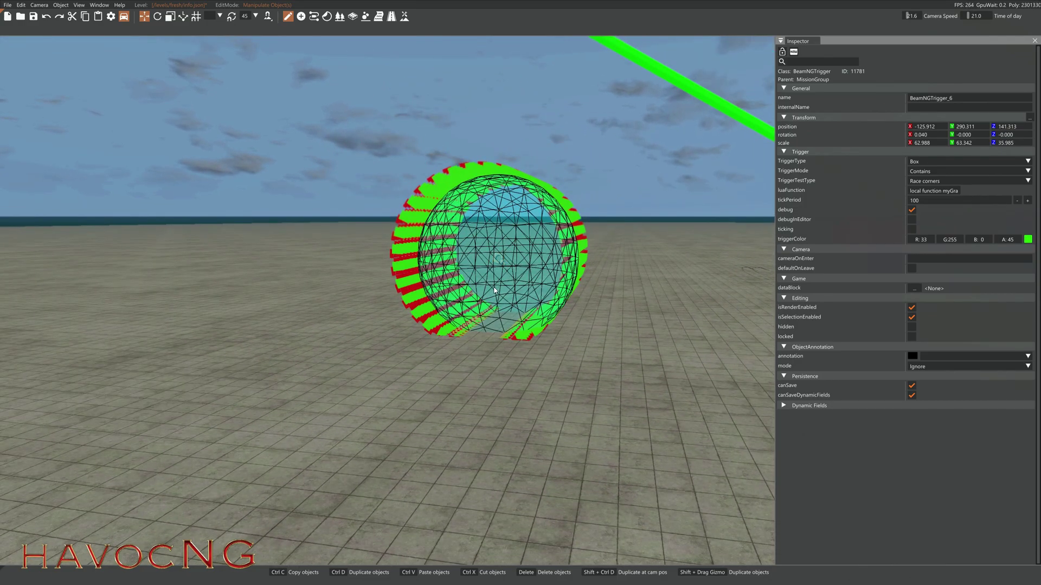
right_drag(497, 261, 471, 325)
key(s)
key(w)
key(w)
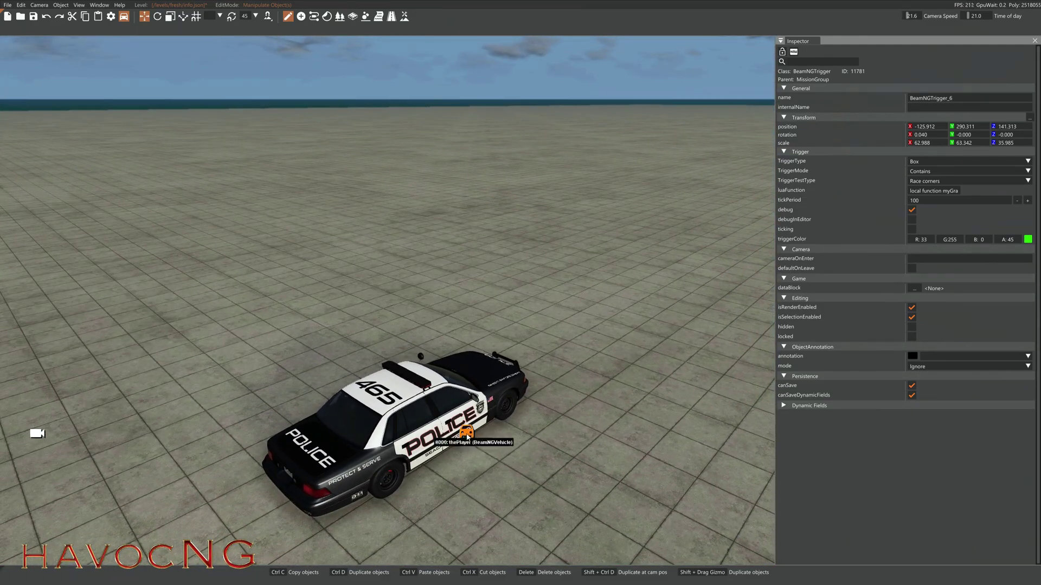
Select the police car and lift it into the air beside the UFO, to about X 86, Y 406, Z 160.5
click(470, 433)
drag(446, 420, 92, 70)
right_drag(92, 70, 43, 41)
right_drag(366, 321, 431, 329)
key(s)
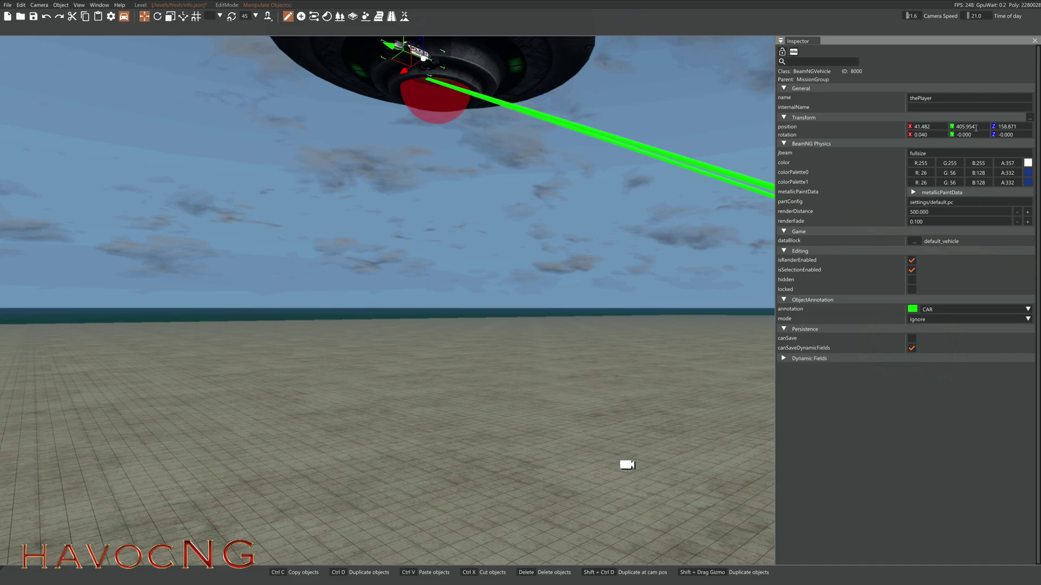
right_drag(584, 269, 526, 287)
key(w)
key(s)
right_drag(583, 320, 596, 355)
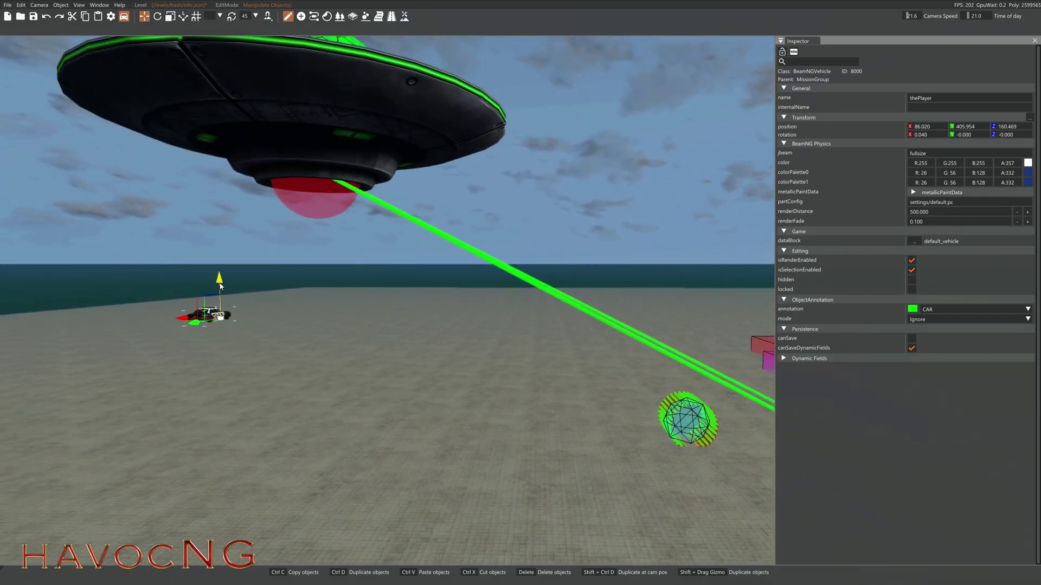
Raise the police car to about Z 172.5 and shift it toward the UFO's red dome to about Y 376.4
drag(229, 183, 230, 181)
right_drag(230, 181, 54, 122)
key(w)
right_drag(244, 317, 239, 323)
key(s)
drag(284, 340, 640, 299)
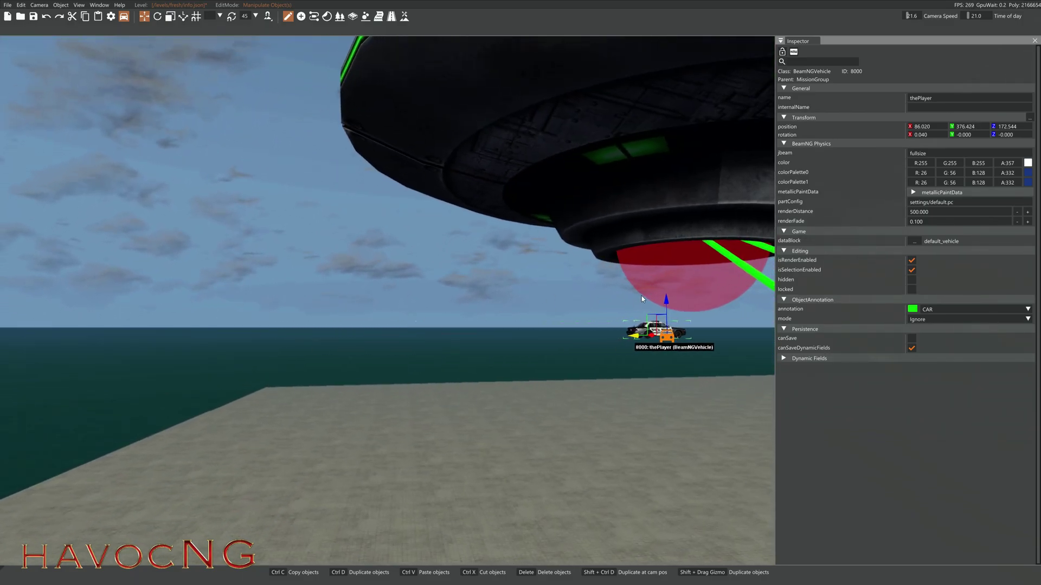
Fine-tune the police car's position at the UFO's red dome to about X 90.2, Y 372.2, Z 181
key(w)
right_drag(682, 303, 762, 338)
key(s)
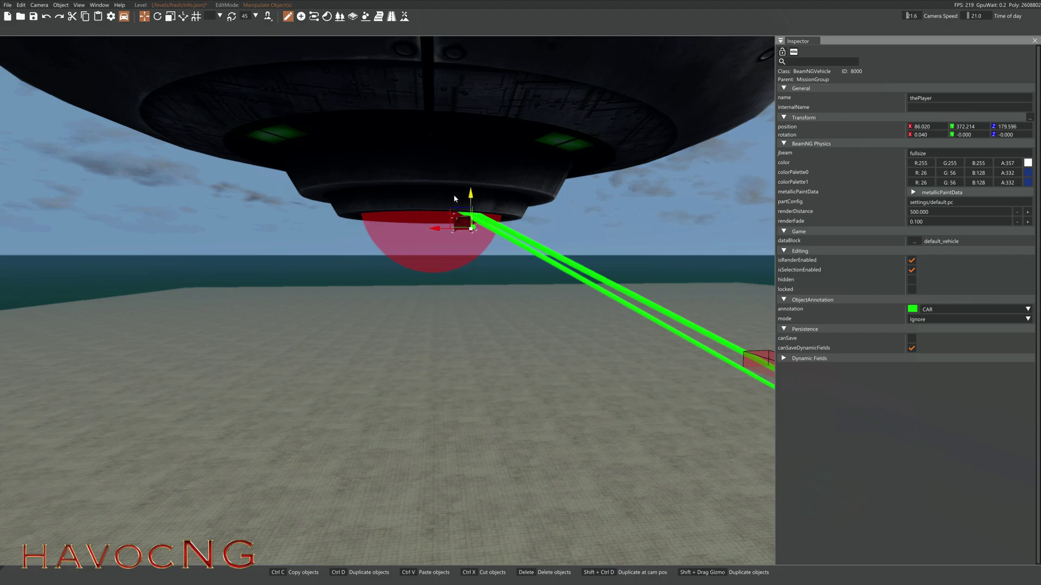
right_drag(452, 205, 474, 235)
key(w)
right_drag(376, 314, 471, 342)
key(w)
key(s)
key(s)
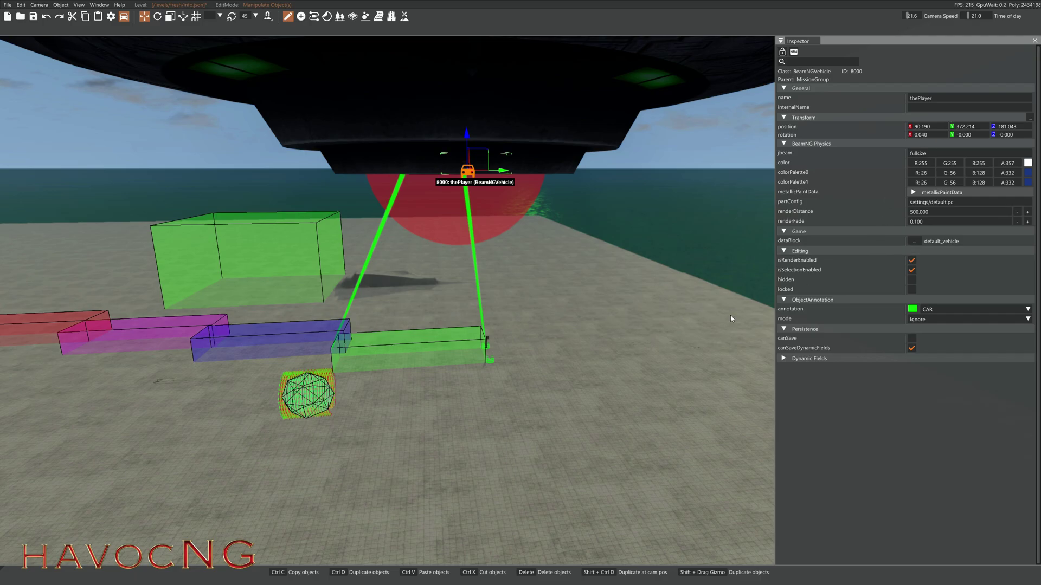
Examine the spherical trigger inside the red and green ring up close
key(w)
right_drag(402, 518, 345, 441)
key(s)
key(w)
key(w)
right_drag(449, 279, 479, 282)
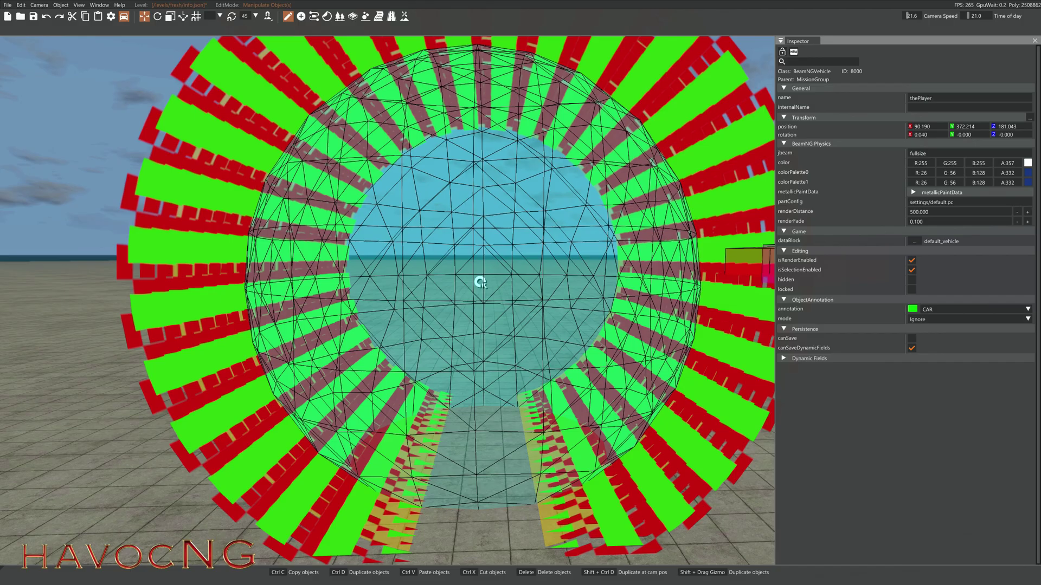
Copy the teleportPlayer function from my beamng information.txt in the Desktop folder, and close the file and its folder window
key(super)
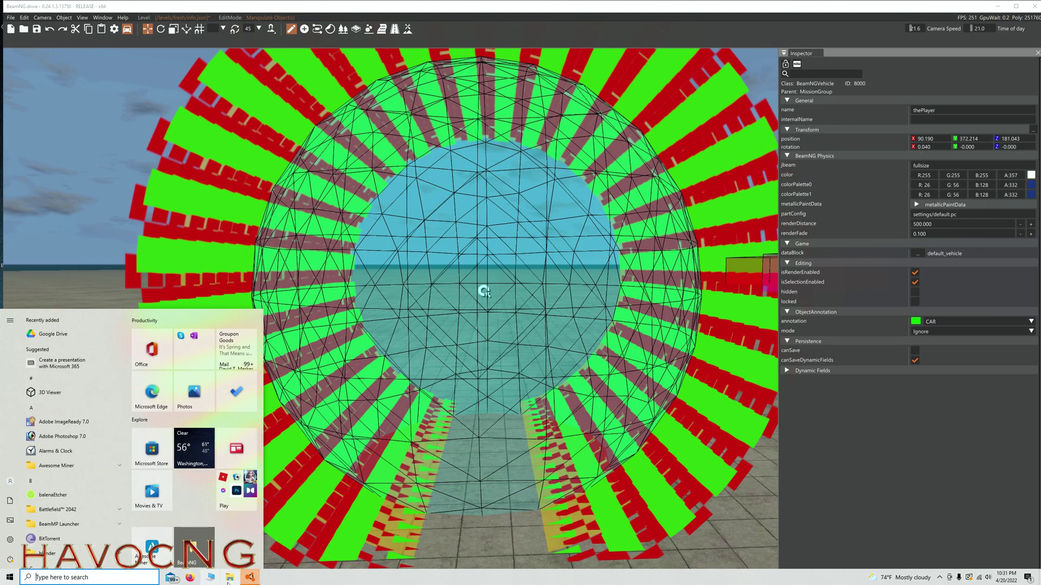
click(279, 490)
key(super+e)
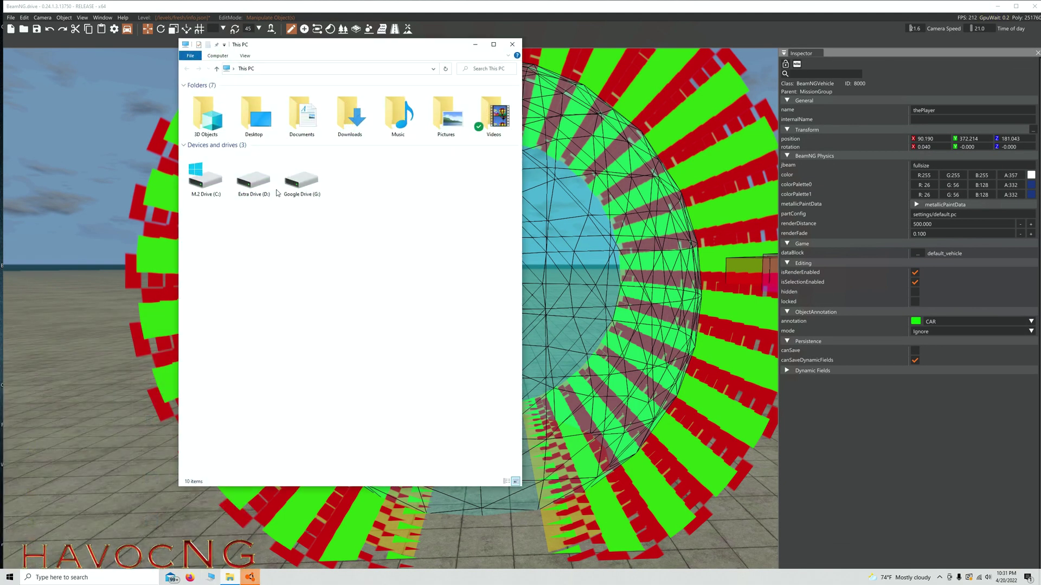
double_click(260, 123)
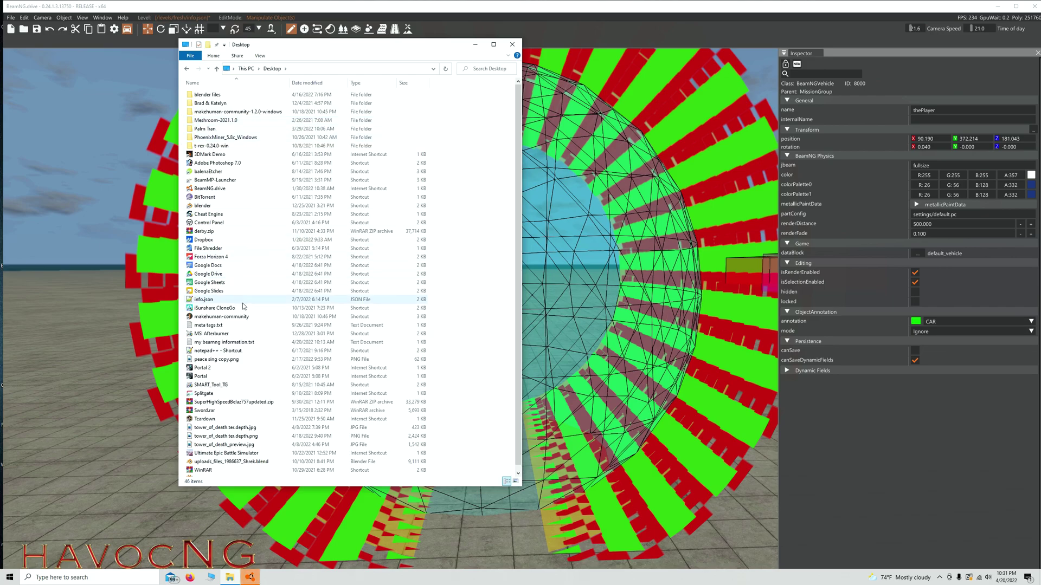
double_click(214, 342)
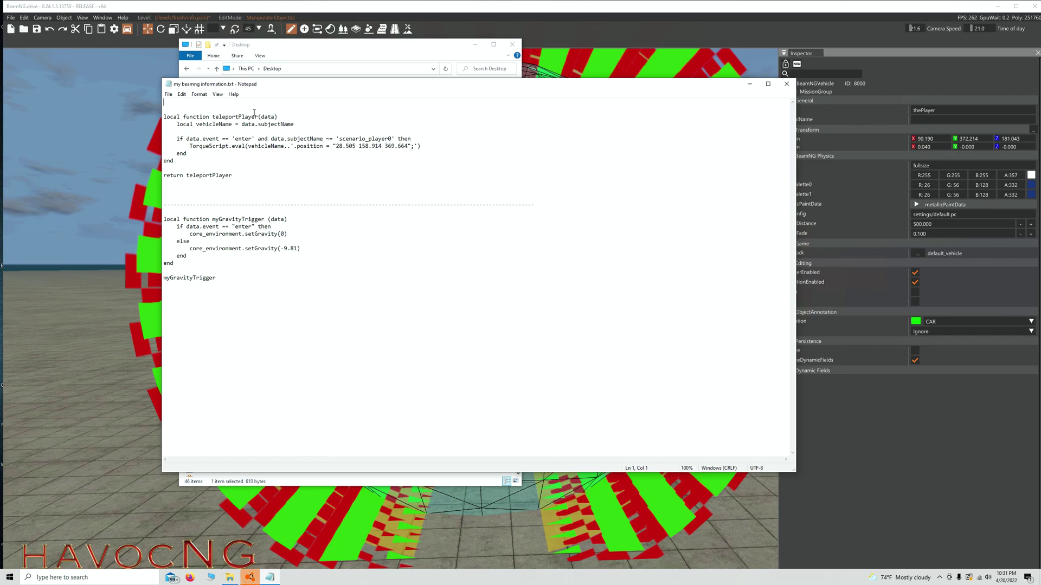
drag(233, 176, 165, 117)
right_click(167, 119)
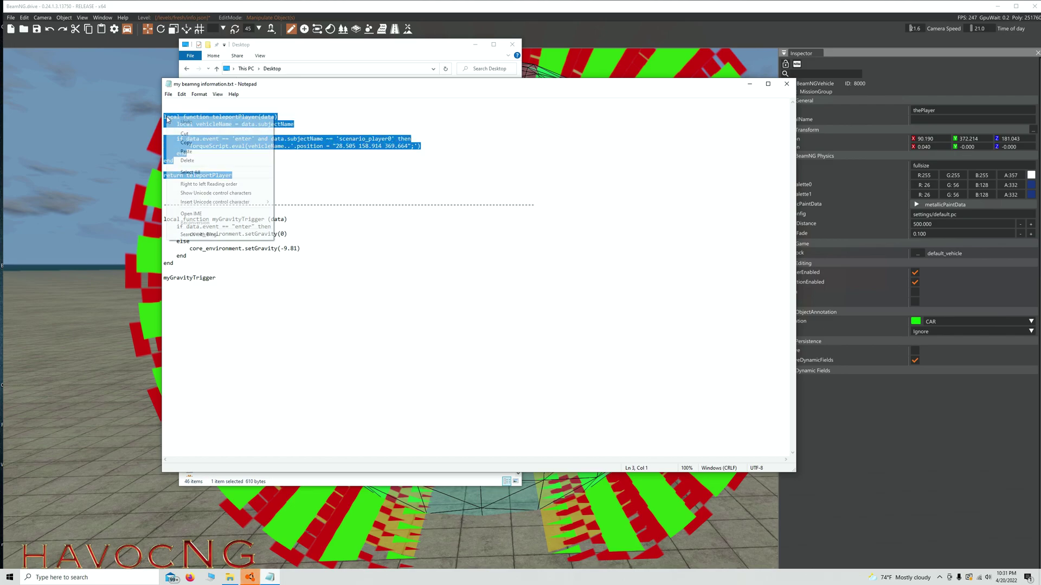
click(186, 142)
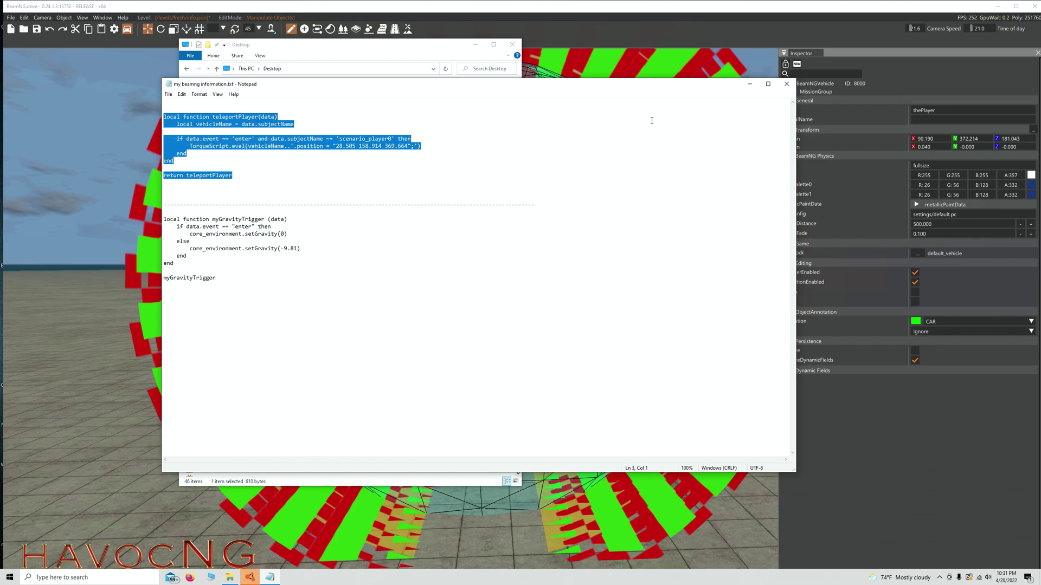
click(786, 84)
click(512, 44)
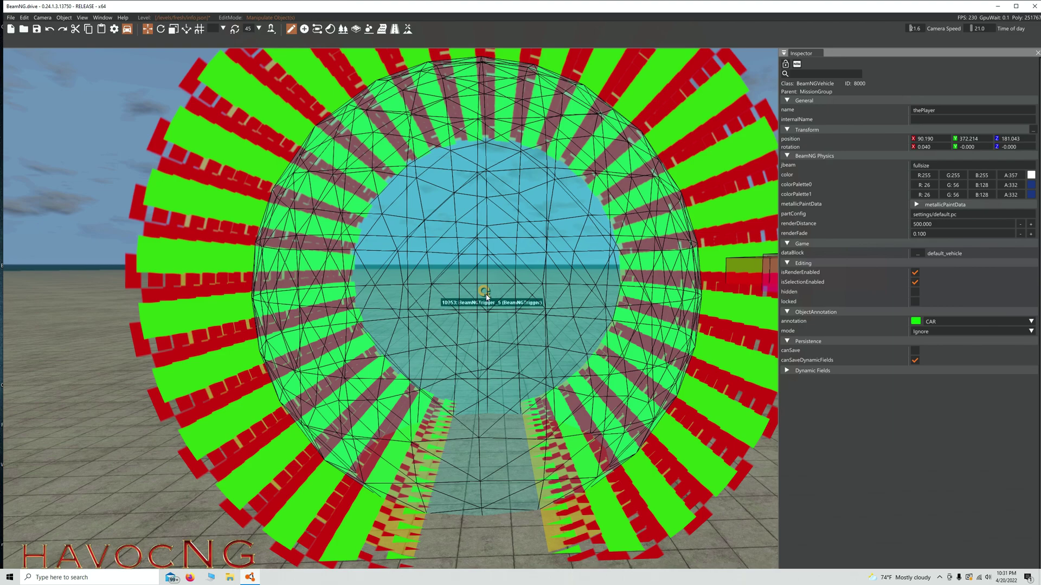
Select the spherical trigger, open its luaFunction code, and paste the copied teleportPlayer function below the existing one
click(484, 291)
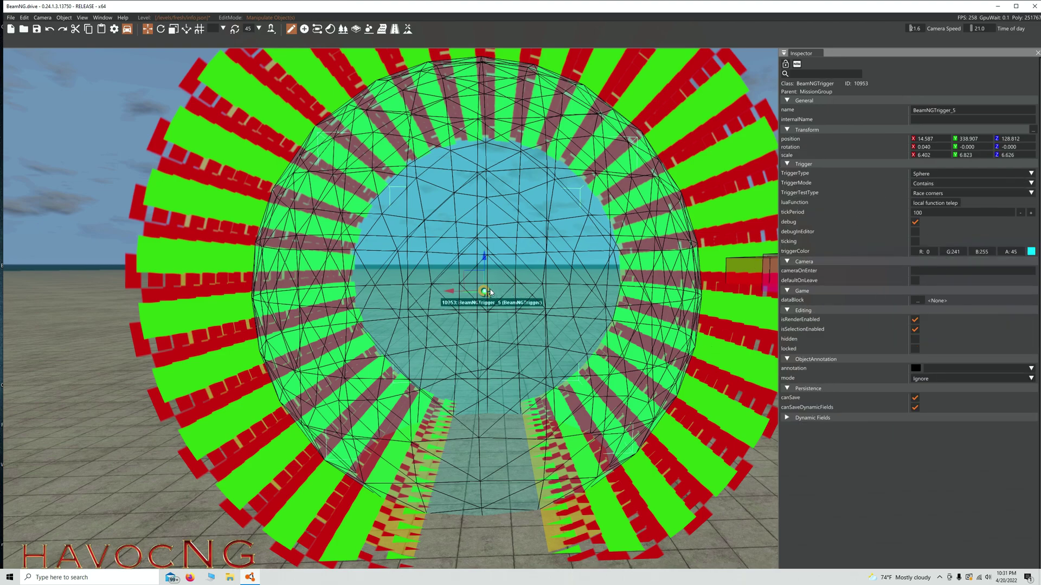
click(928, 204)
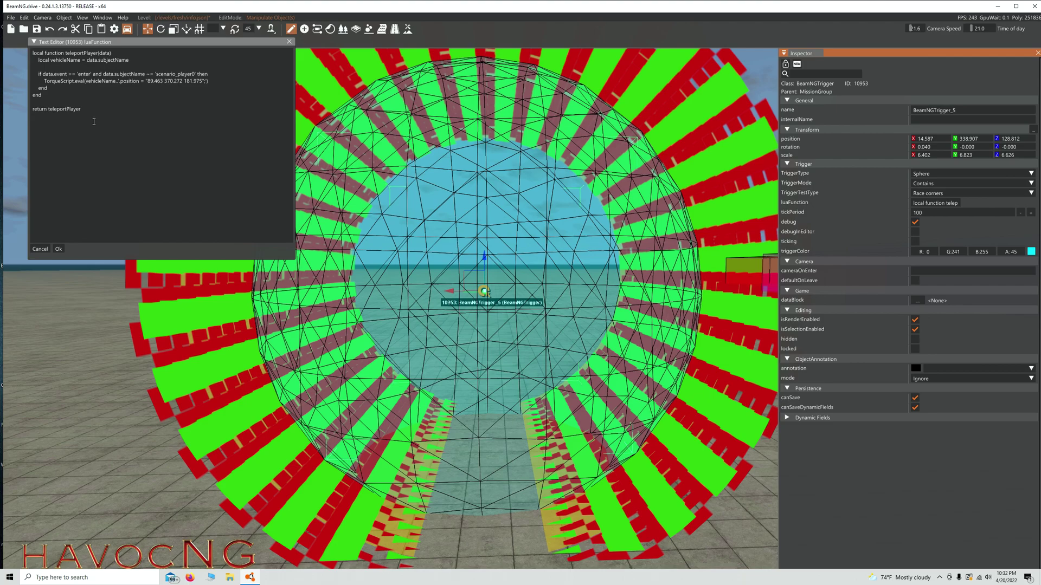
click(105, 138)
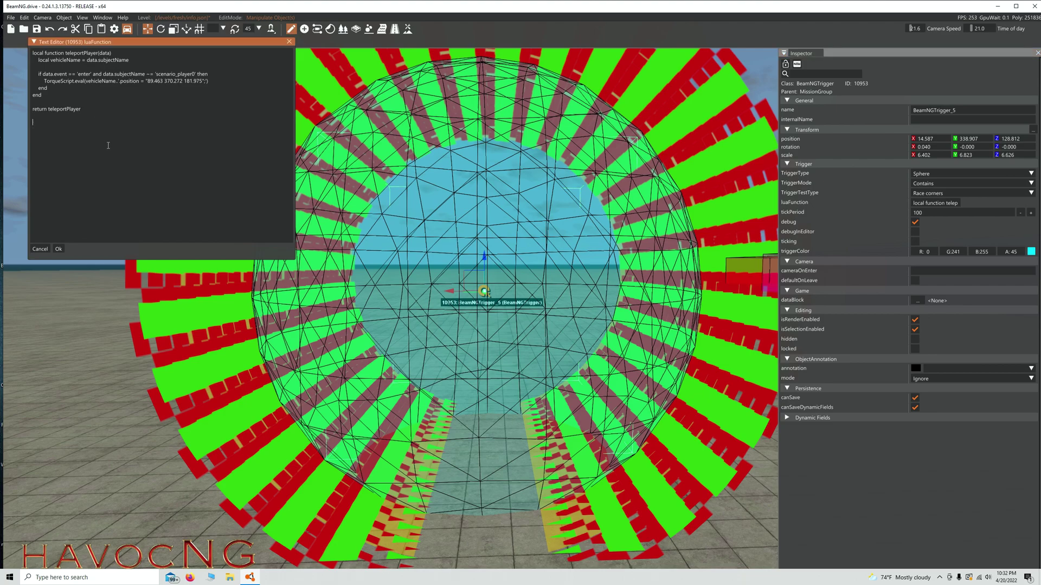
key(ctrl+v)
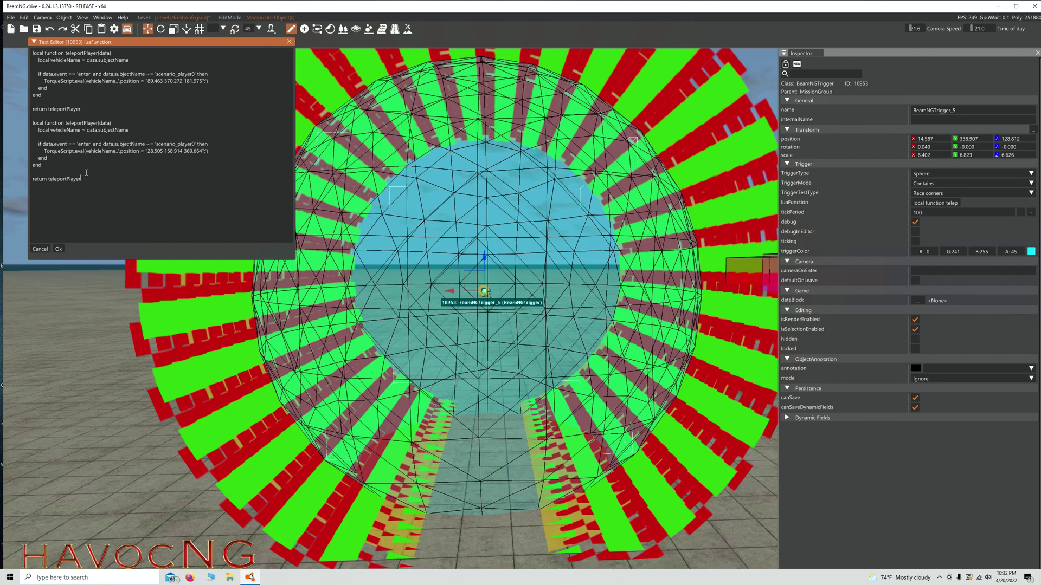
Delete the duplicate teleportPlayer function at the end of the spherical trigger's Lua code and apply the code
drag(85, 179, 25, 124)
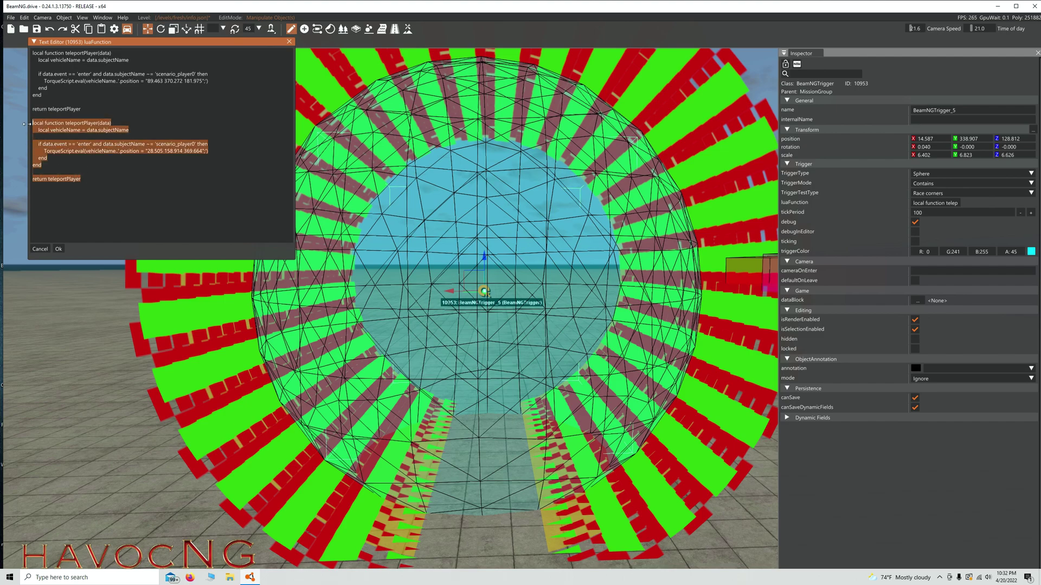
key(Delete)
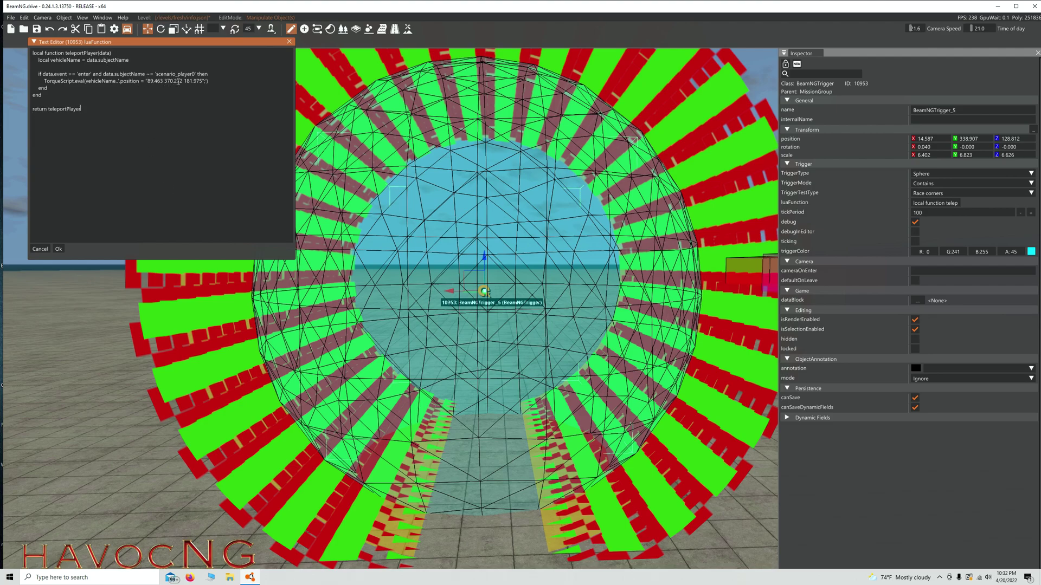
mouse_move(137, 383)
right_down()
mouse_move(87, 359)
mouse_move(75, 230)
mouse_move(161, 387)
mouse_move(137, 380)
right_up()
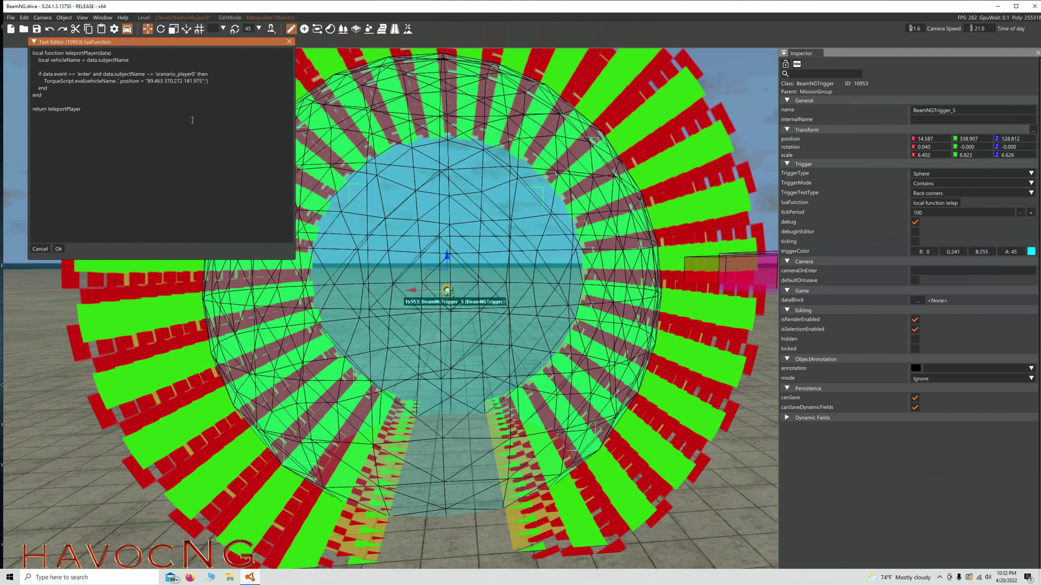
click(59, 250)
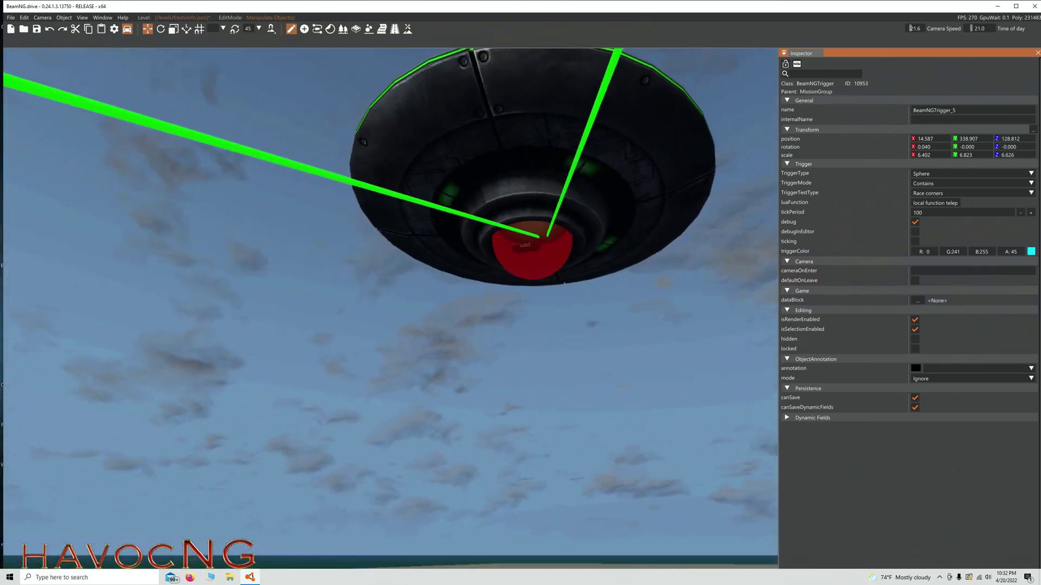
Set the spherical trigger's TriggerMode to Center
right_drag(390, 244, 366, 351)
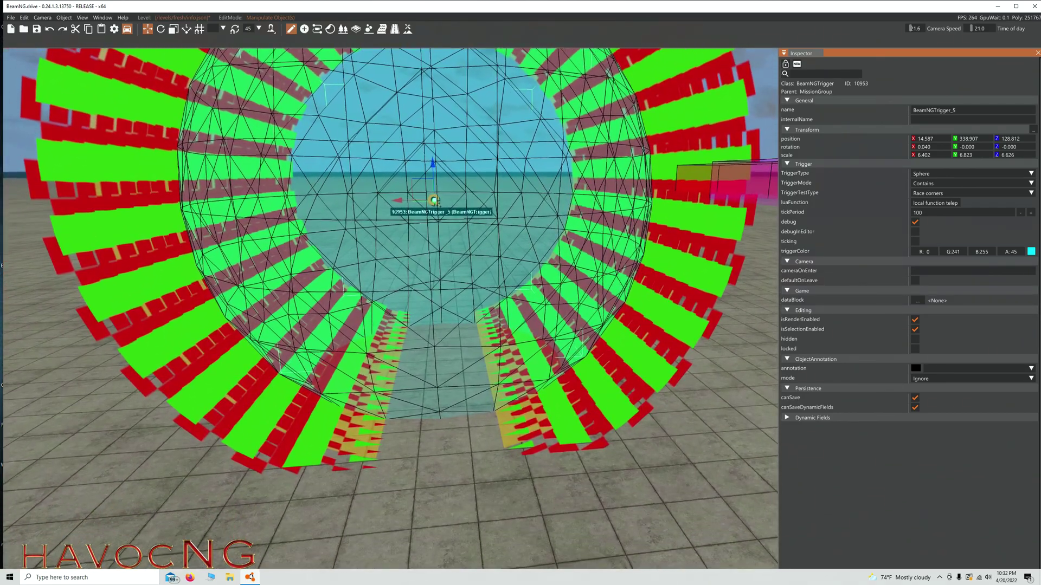
click(927, 186)
click(926, 195)
Leave the editor, bring the police car to the ground facing the sphere, and drive it in full screen to test the teleport
key(F11)
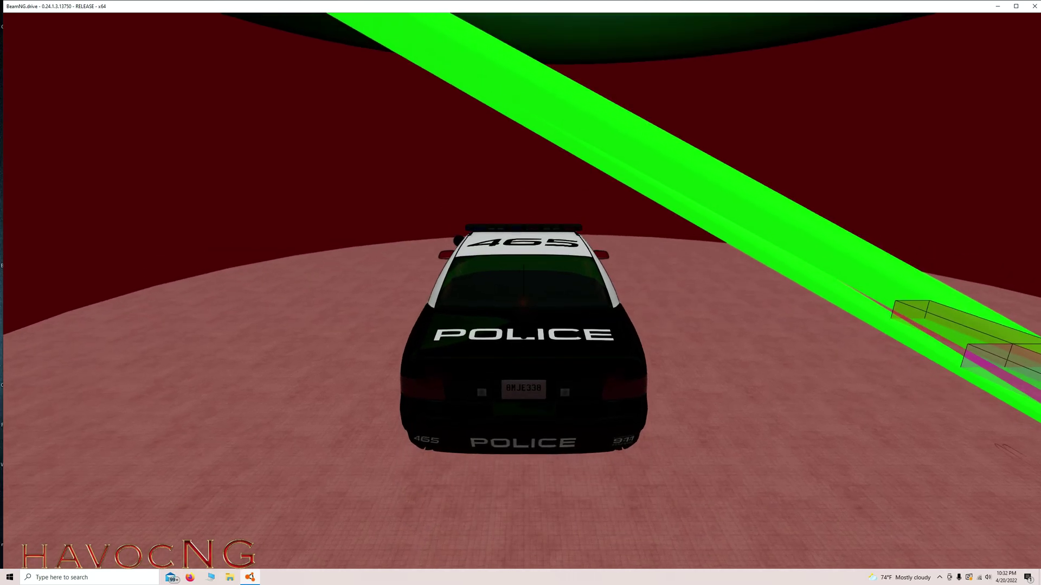
key(shift+c)
key(w)
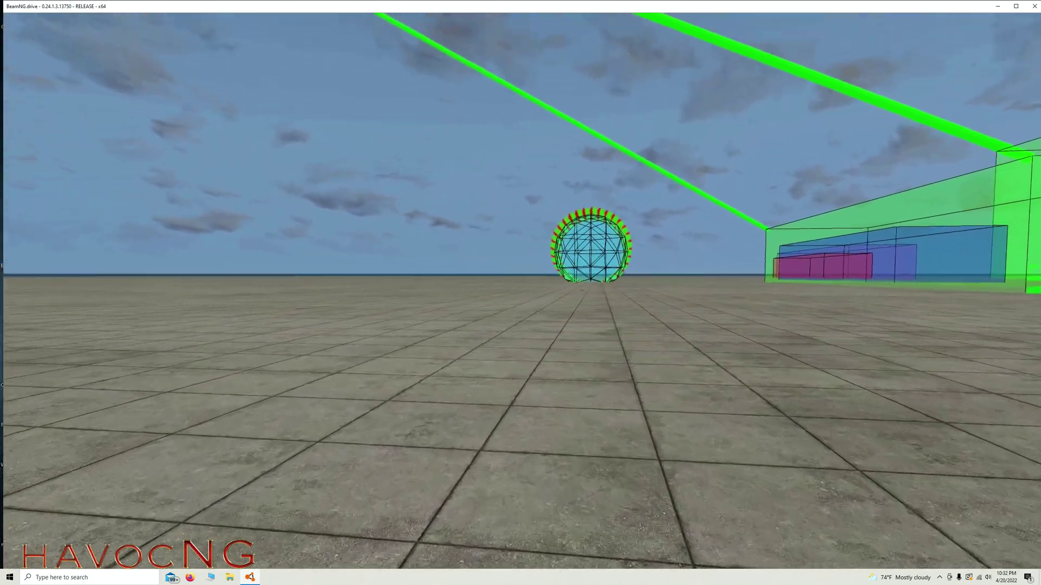
key(shift+c)
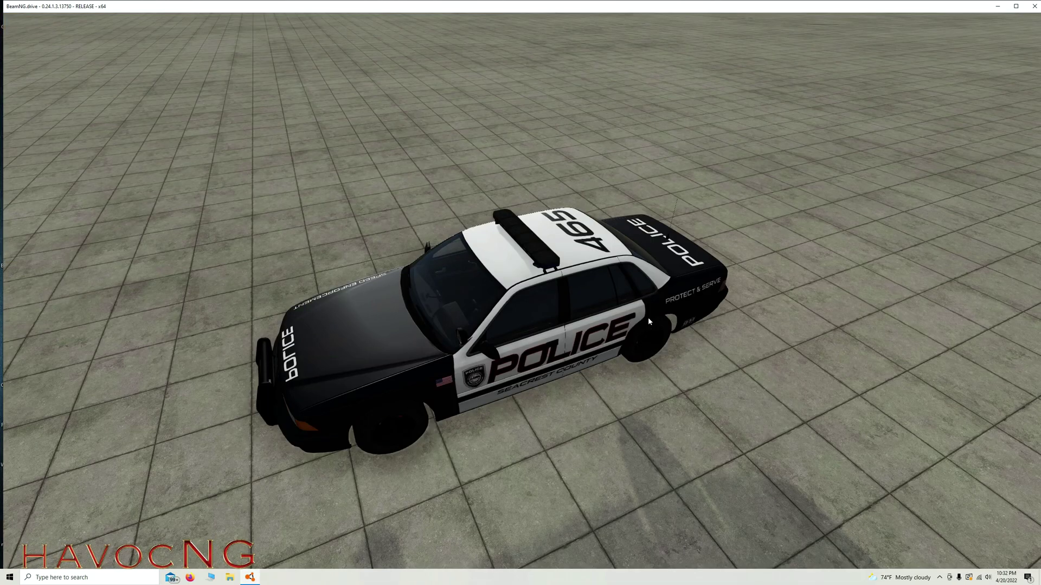
key(alt+Return)
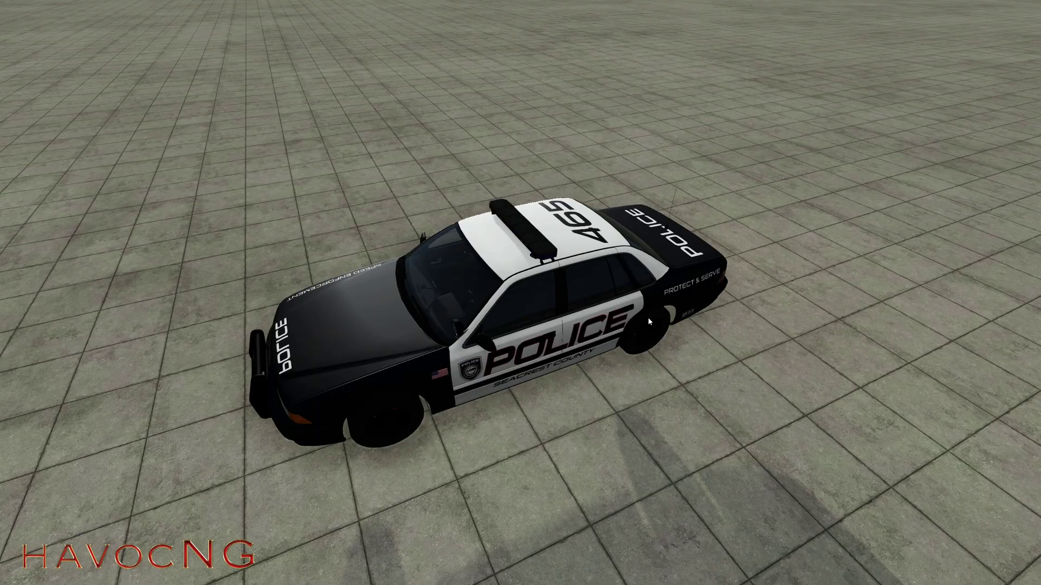
right_drag(648, 319, 558, 322)
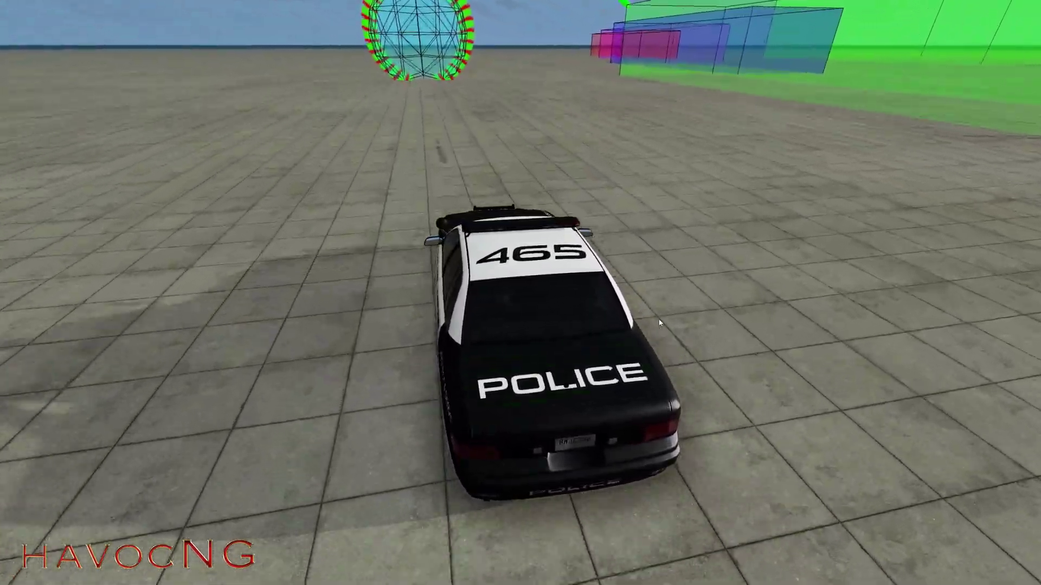
key(Up)
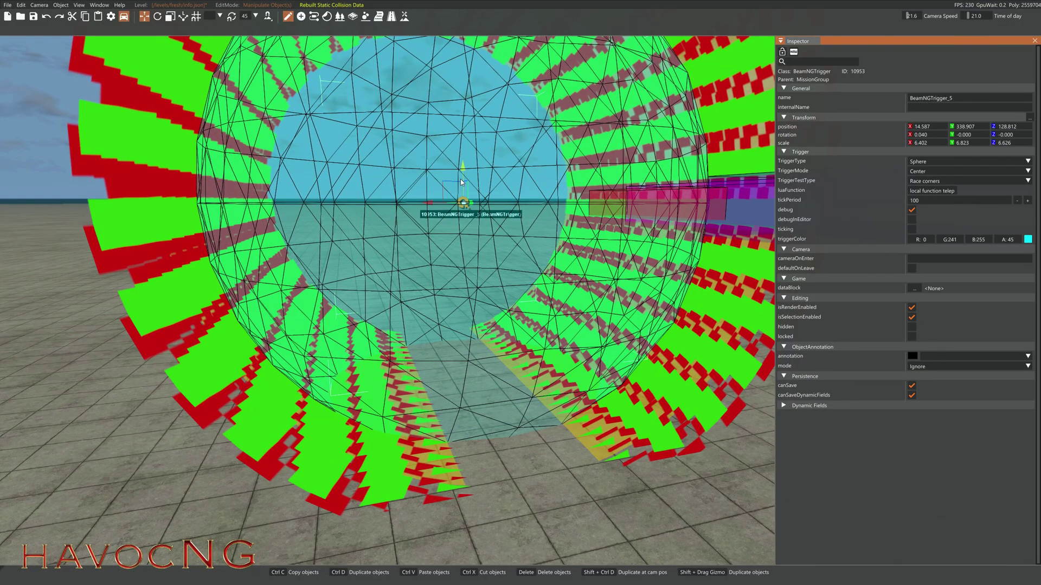
Set the teleport trigger's TriggerMode to Contains and its TriggerType to Box
click(927, 172)
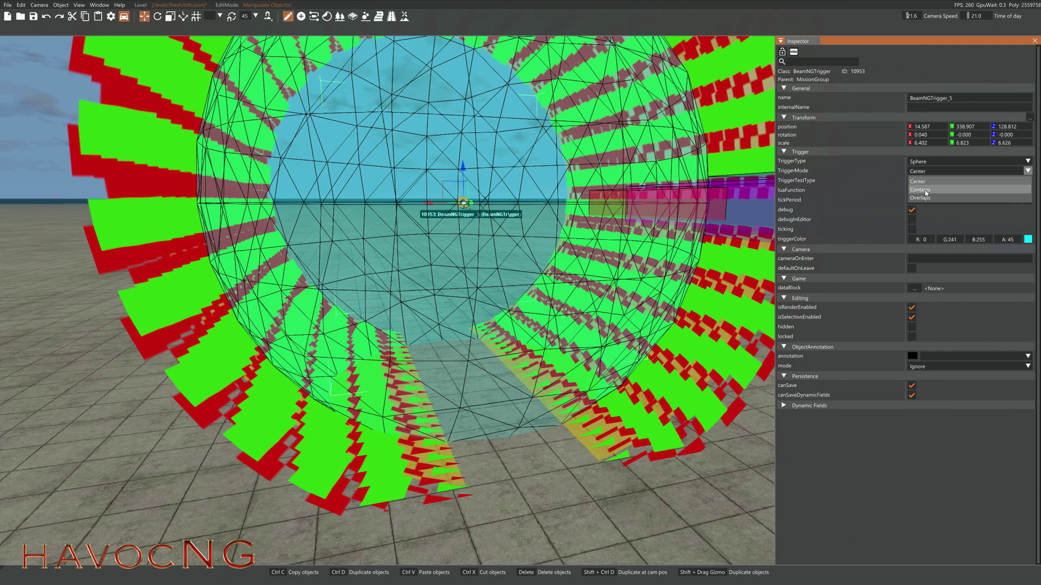
click(926, 191)
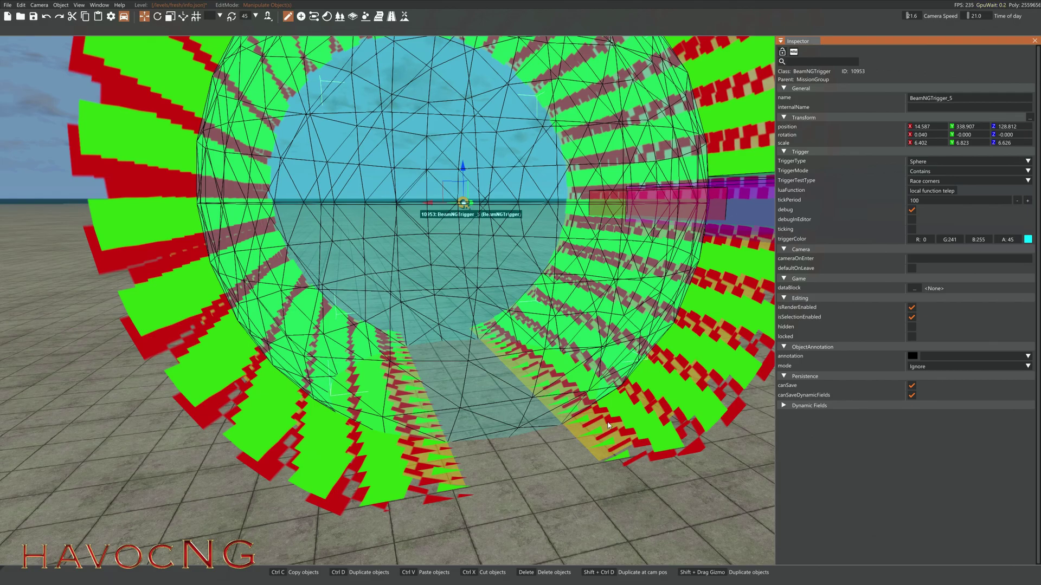
key(s)
mouse_move(625, 466)
right_down()
mouse_move(626, 485)
mouse_move(624, 467)
right_up()
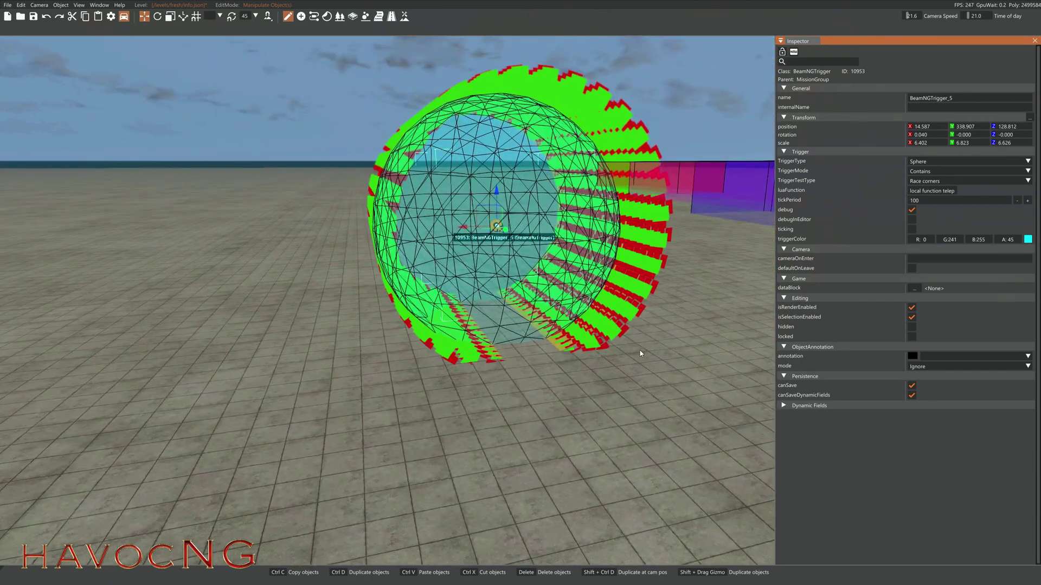
click(921, 162)
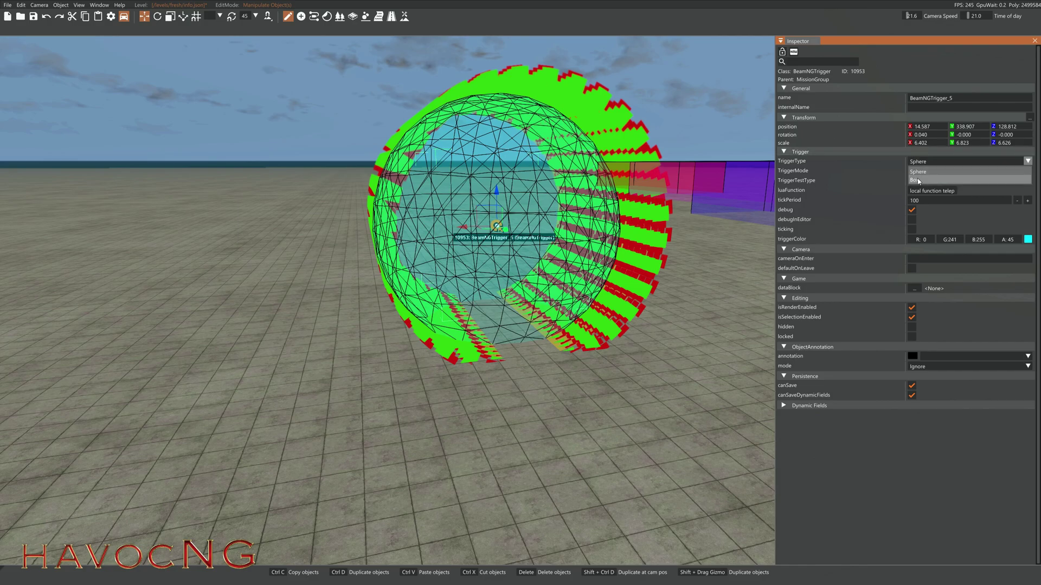
click(920, 182)
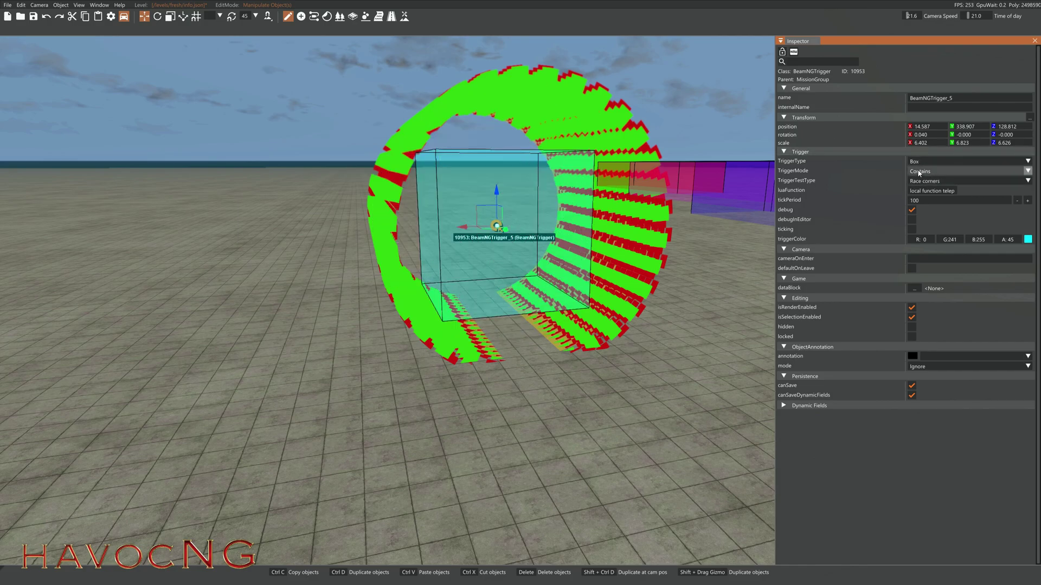
key(3)
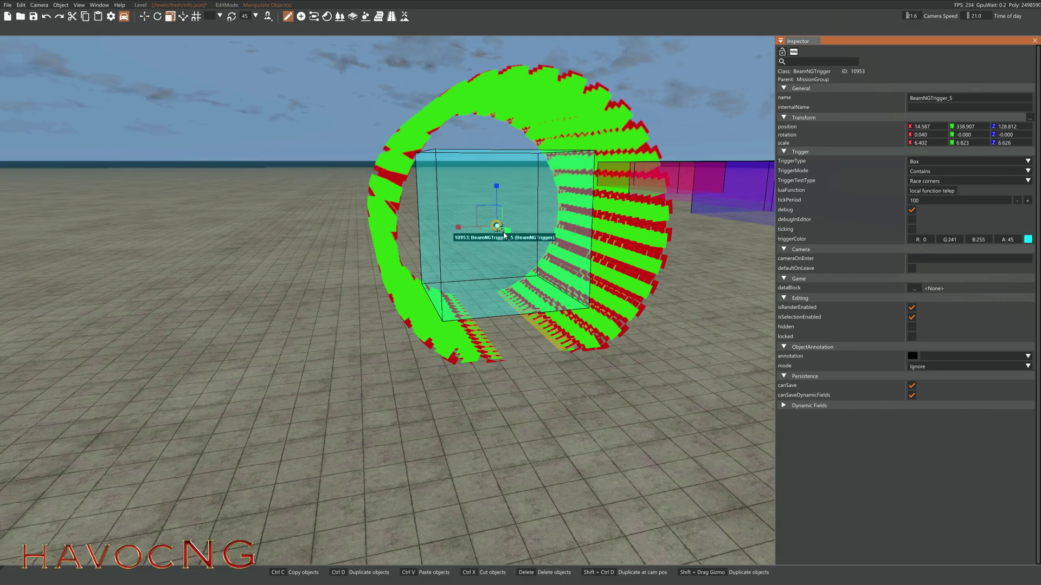
key(1)
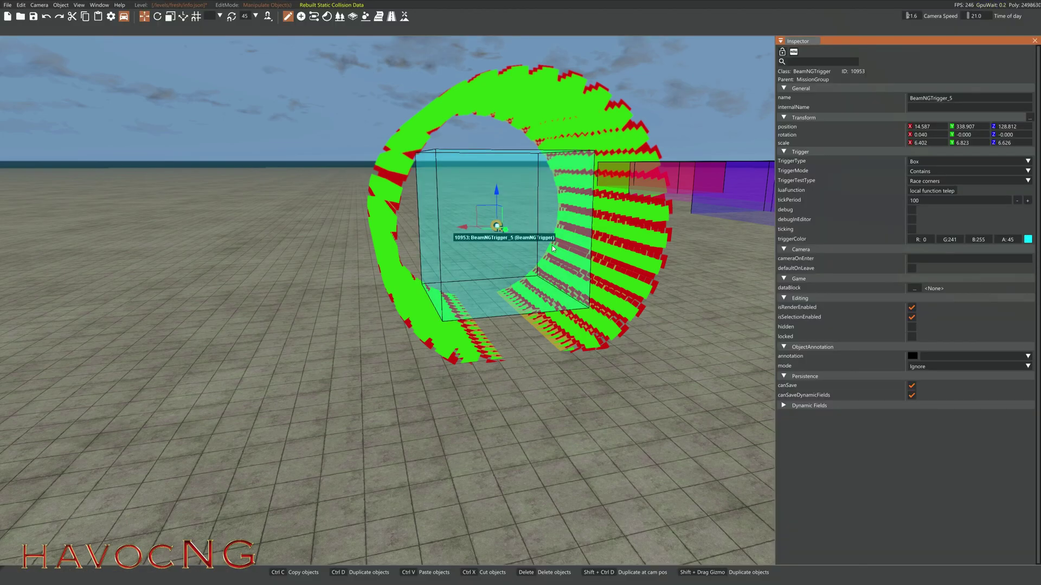
Turn the teleport trigger's debug display back on and set its triggerColor to green, R 0, G 255, B 0
click(911, 209)
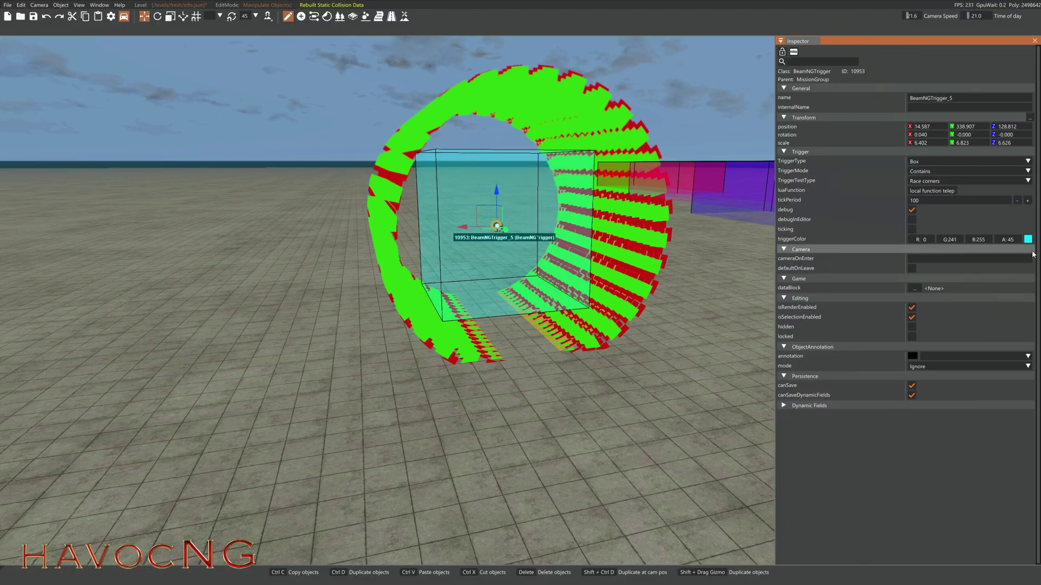
click(1027, 239)
click(1007, 279)
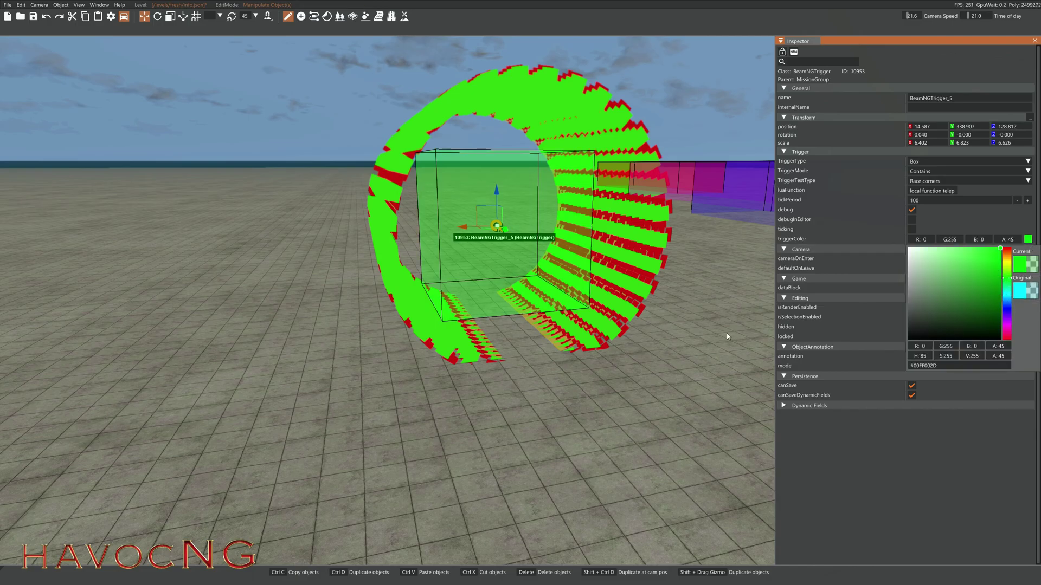
click(596, 370)
Examine the ring trigger, the coloured trigger boxes, the large green box and the UFO from several sides
right_drag(595, 392, 700, 447)
key(s)
key(a)
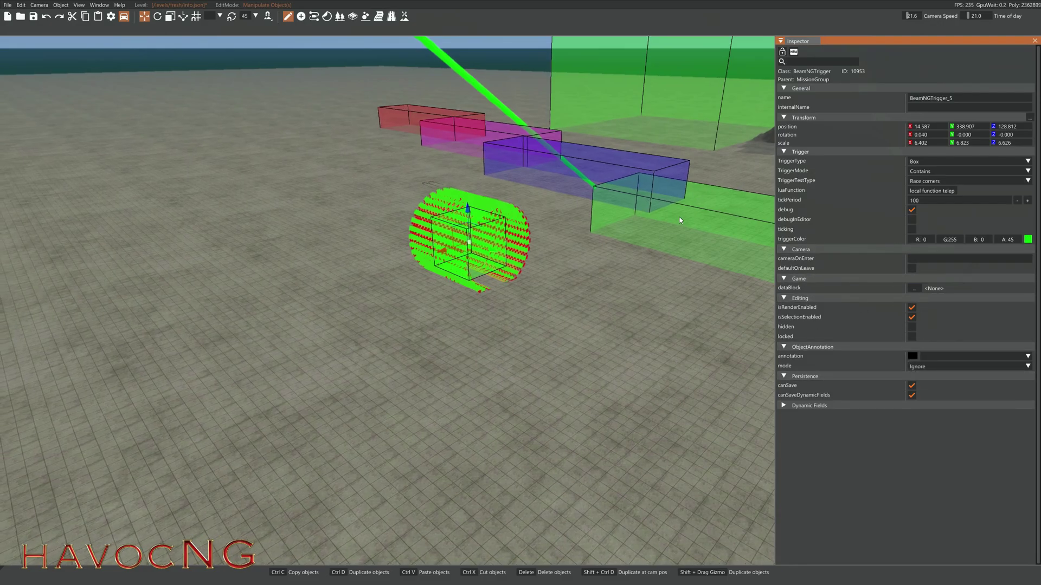
key(w)
right_drag(597, 332, 309, 331)
key(s)
key(w)
key(a)
key(w)
key(s)
key(d)
key(w)
key(d)
key(d)
key(d)
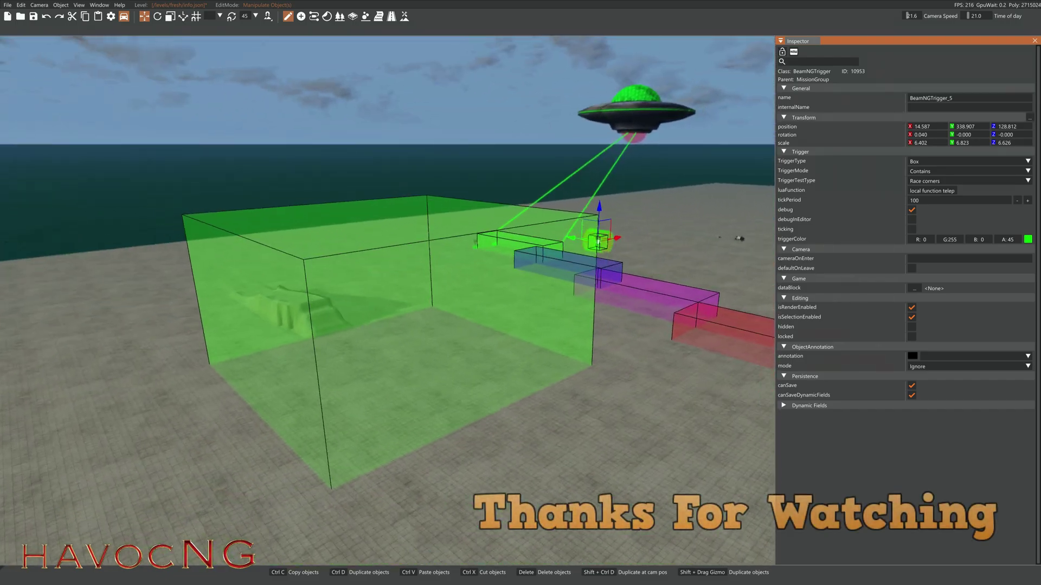